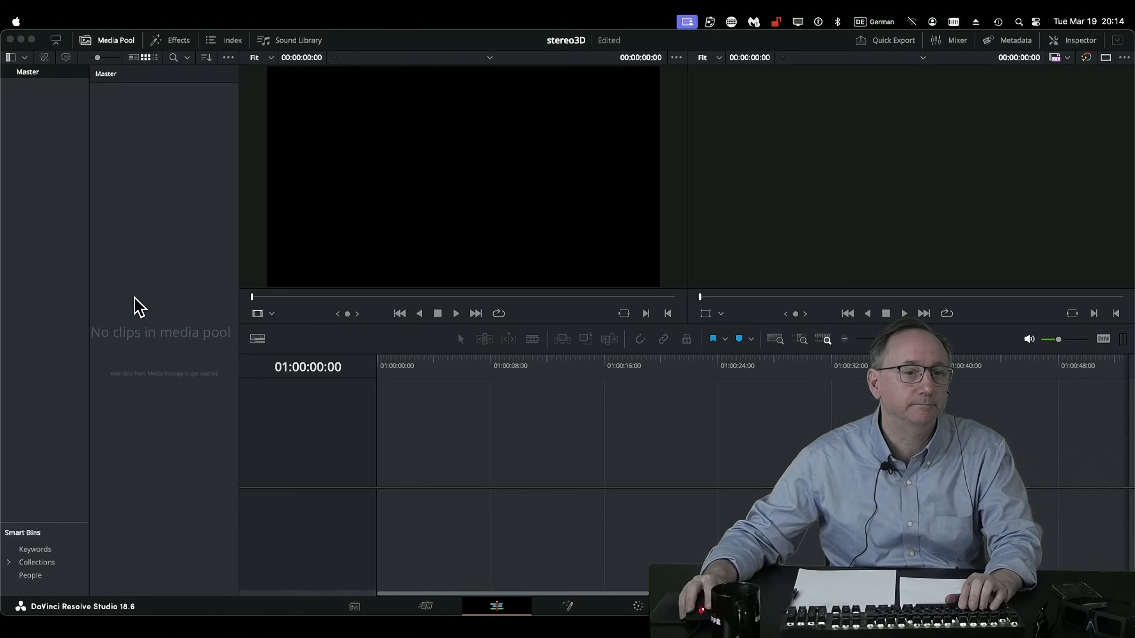
Go to the Media page and open the NX3D folder inside MIRROR3D's SOURCES folder in media storage.
{"action": "left_click", "coordinate": [360, 606]}
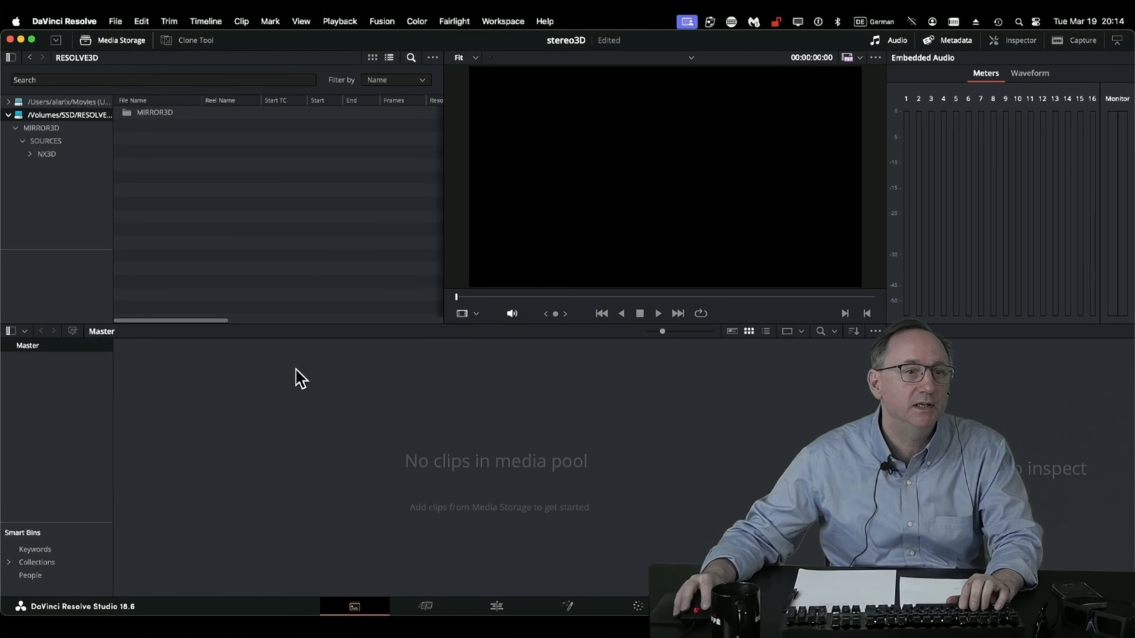
{"action": "left_click", "coordinate": [47, 142]}
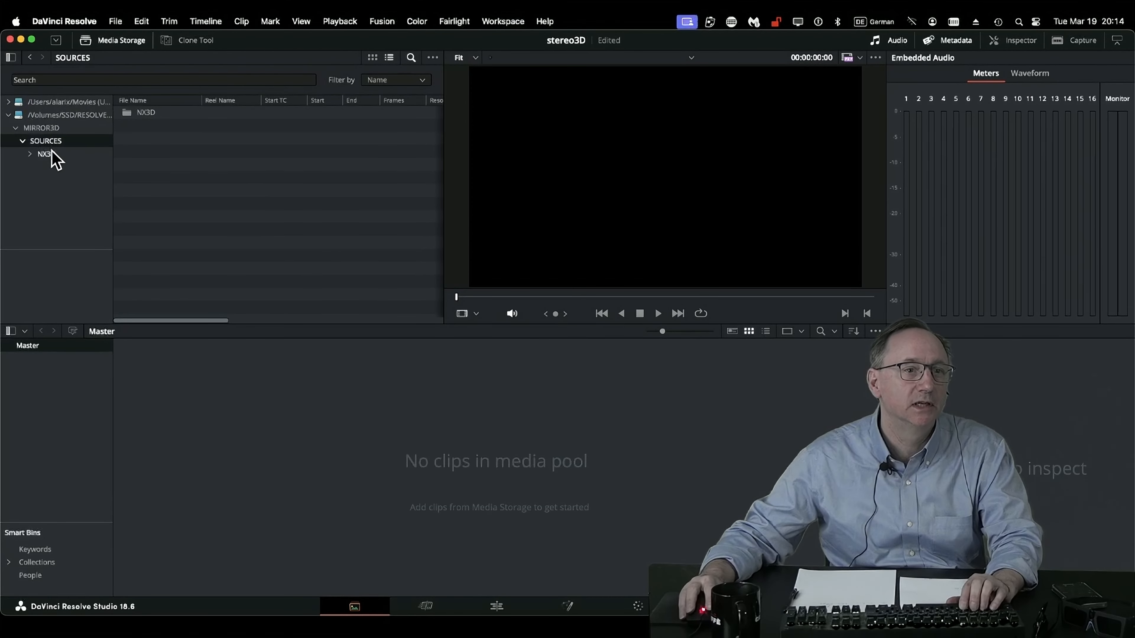
{"action": "left_click", "coordinate": [45, 154]}
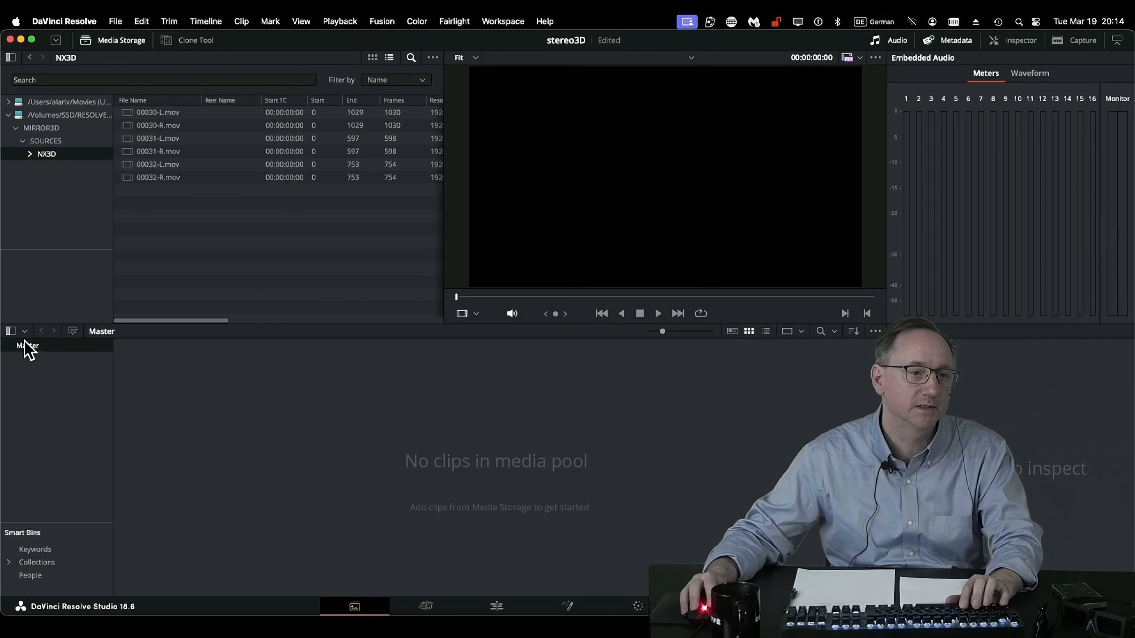
Create two new bins named L and R under the Master bin.
{"action": "right_click", "coordinate": [28, 353]}
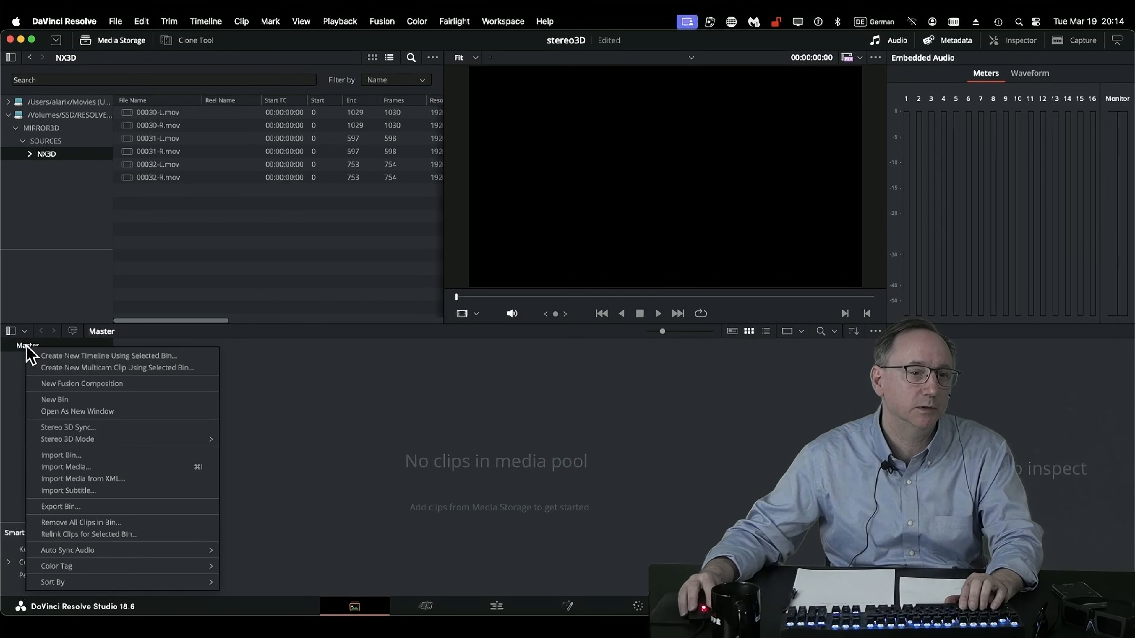
{"action": "left_click", "coordinate": [77, 399]}
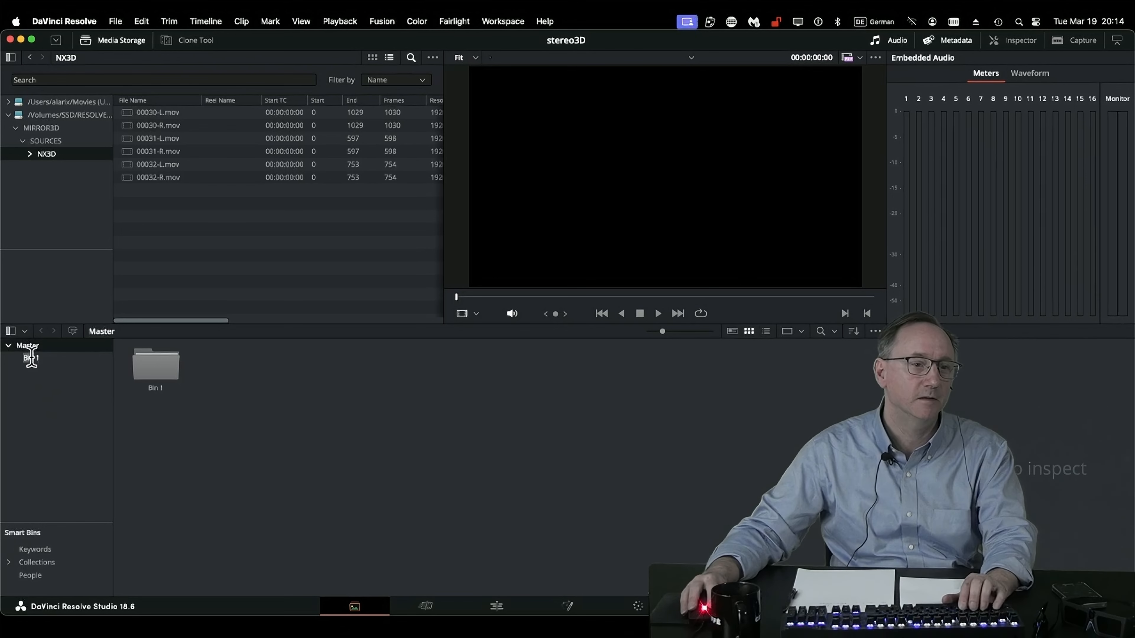
{"action": "type", "text": "L"}
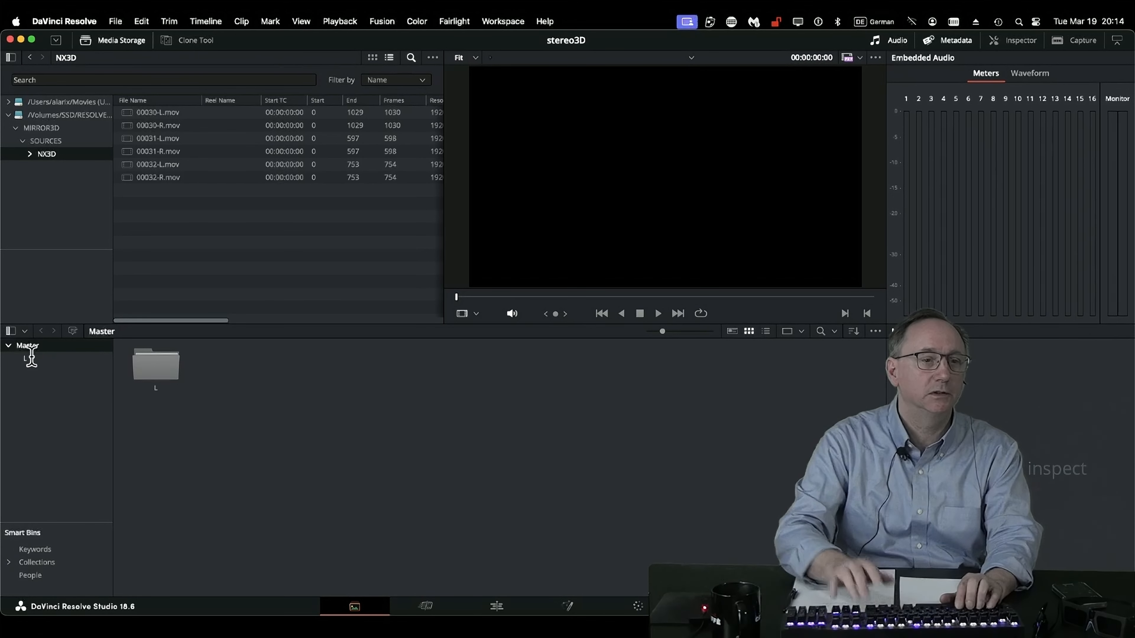
{"action": "right_click", "coordinate": [27, 358]}
{"action": "left_click", "coordinate": [72, 399]}
{"action": "type", "text": "R"}
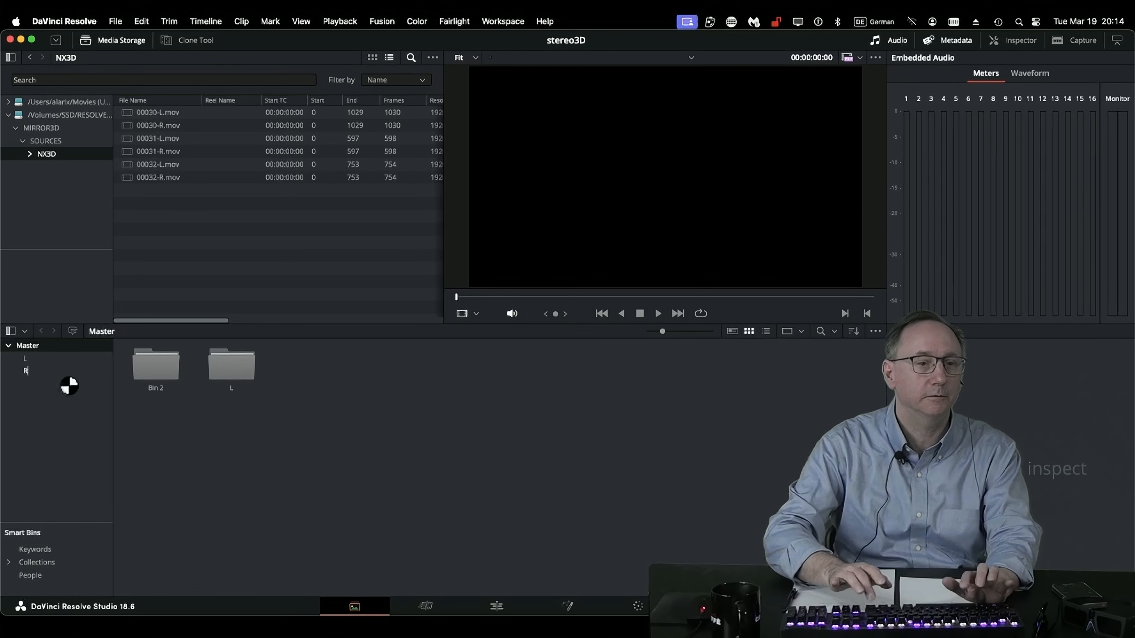
{"action": "key", "text": "Return"}
Filter the NX3D files by L and add the three left-eye clips to bin L, changing the project frame rate to match.
{"action": "left_click", "coordinate": [39, 359]}
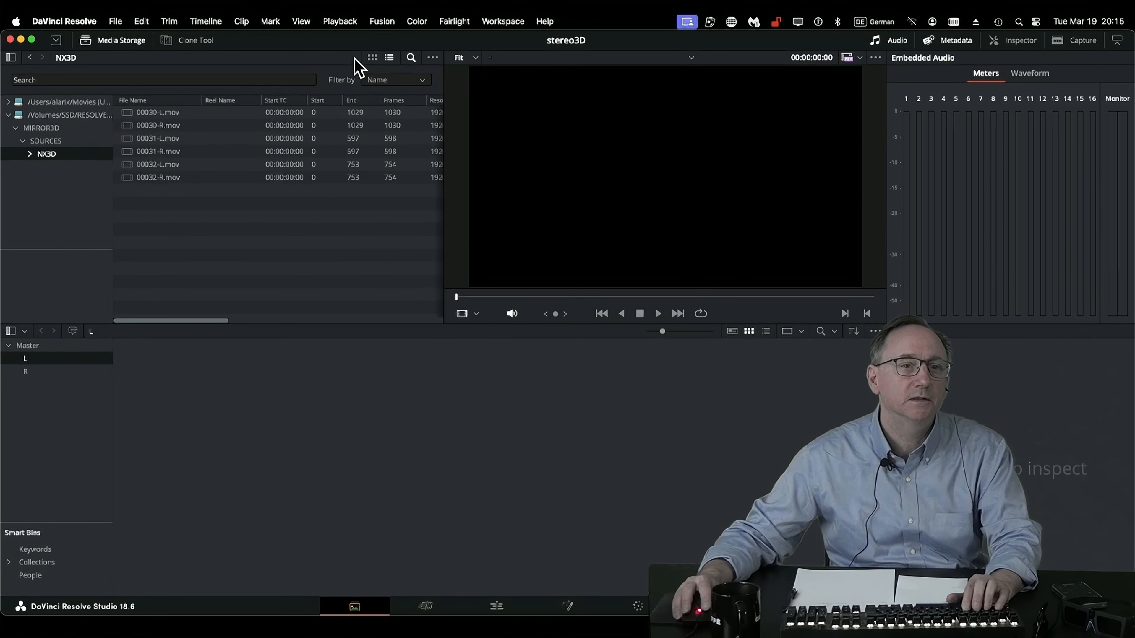
{"action": "left_click", "coordinate": [411, 58]}
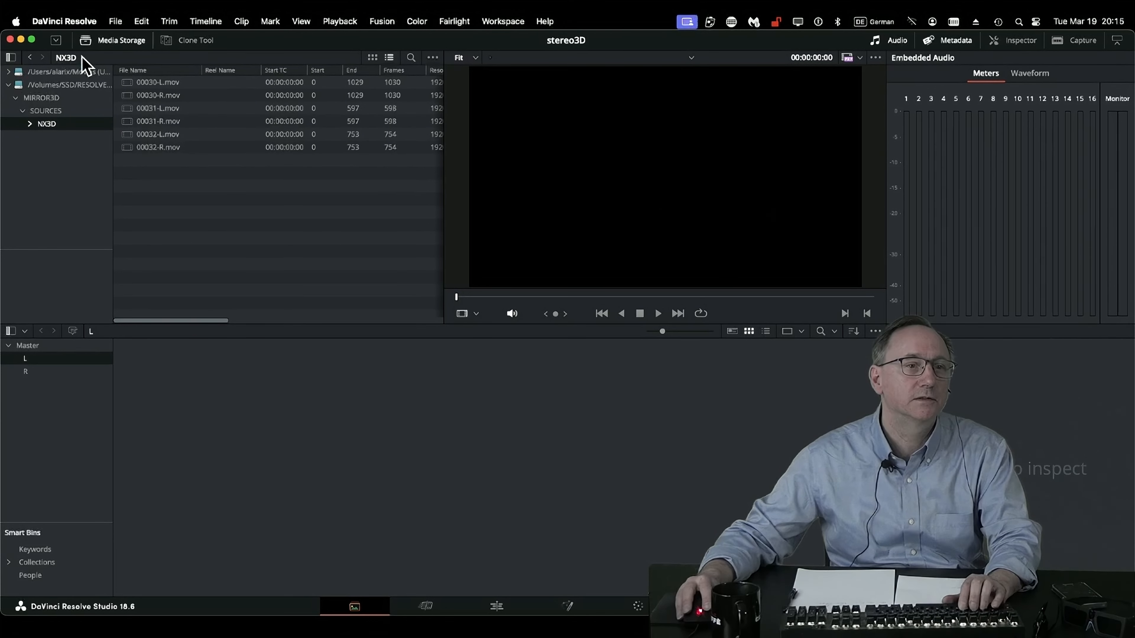
{"action": "left_click", "coordinate": [410, 59]}
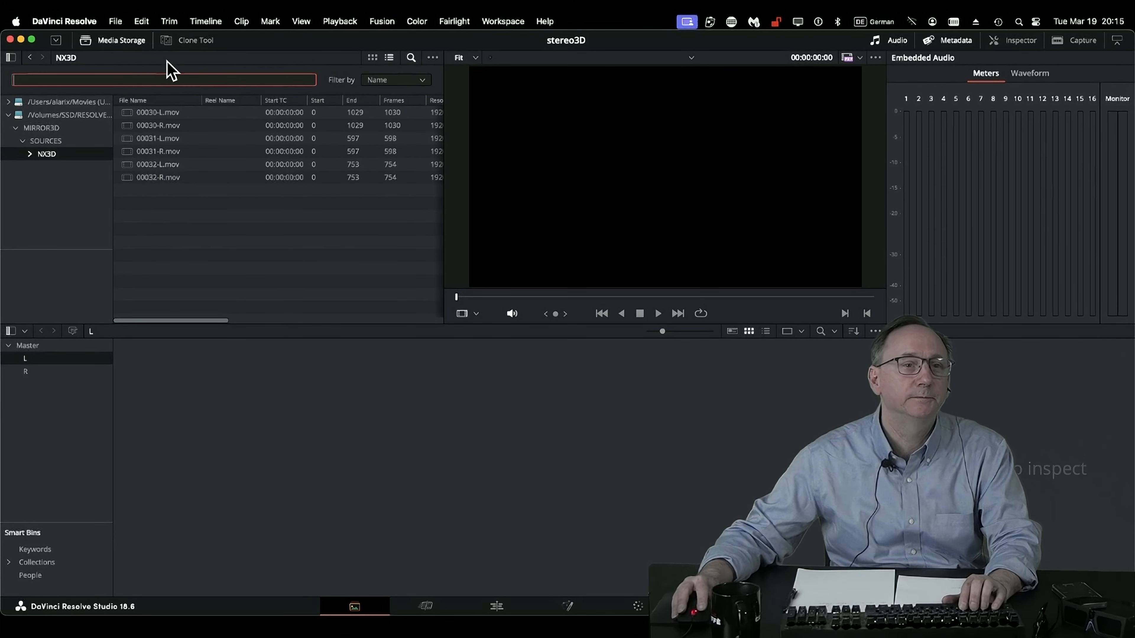
{"action": "type", "text": "L"}
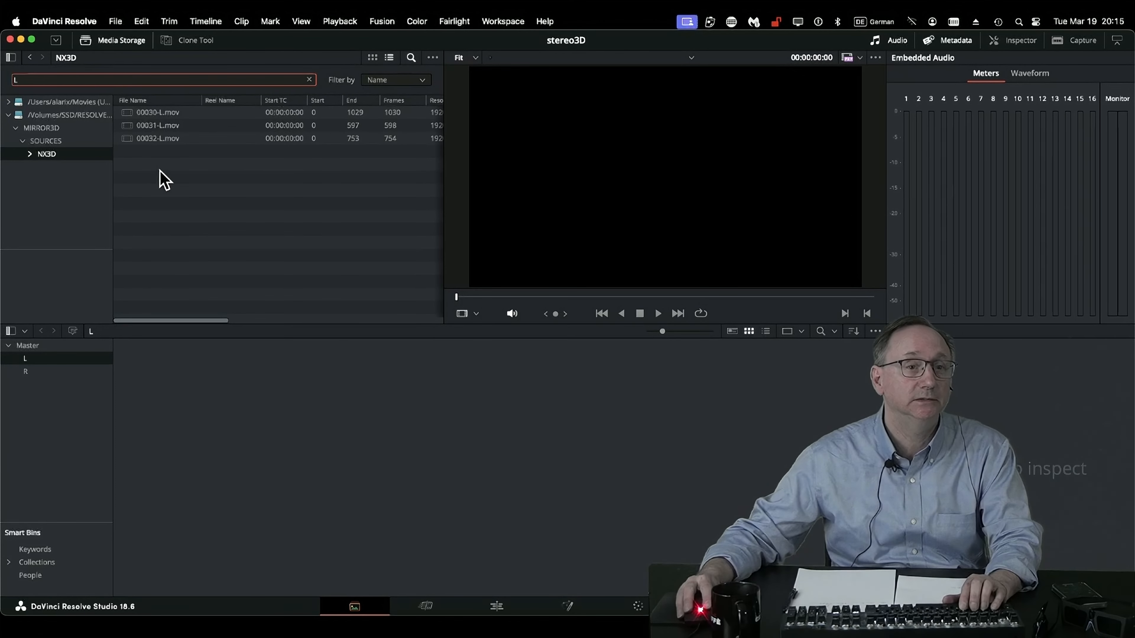
{"action": "left_click_drag", "start_coordinate": [160, 179], "coordinate": [210, 376]}
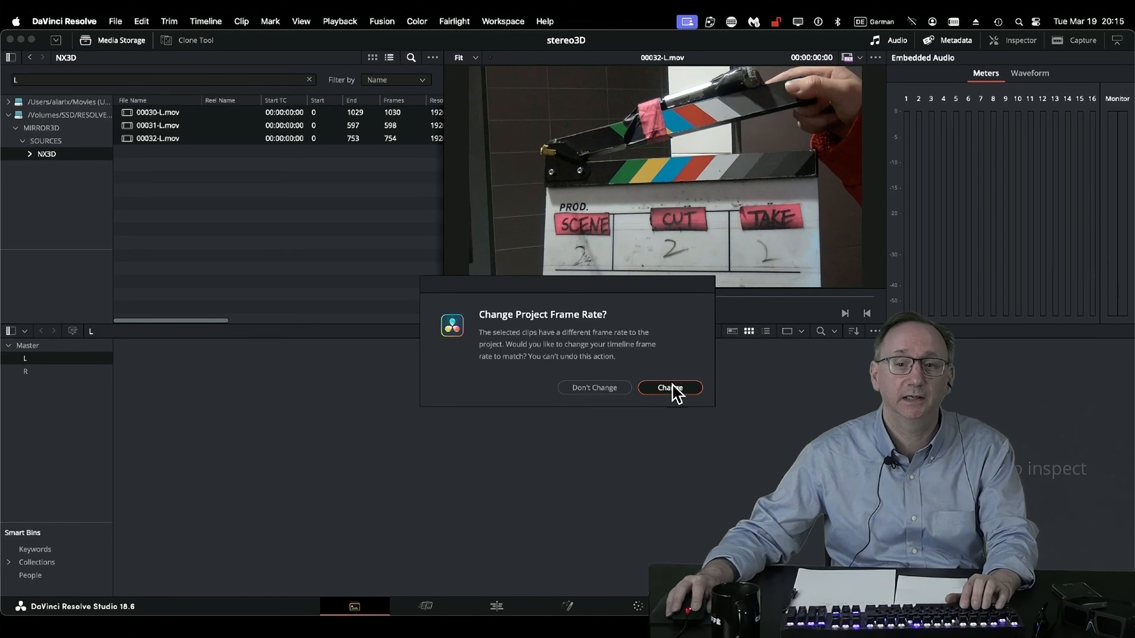
{"action": "left_click", "coordinate": [672, 388]}
Filter the NX3D files by R, add the three right-eye clips to bin R, and check both bins.
{"action": "left_click", "coordinate": [44, 372]}
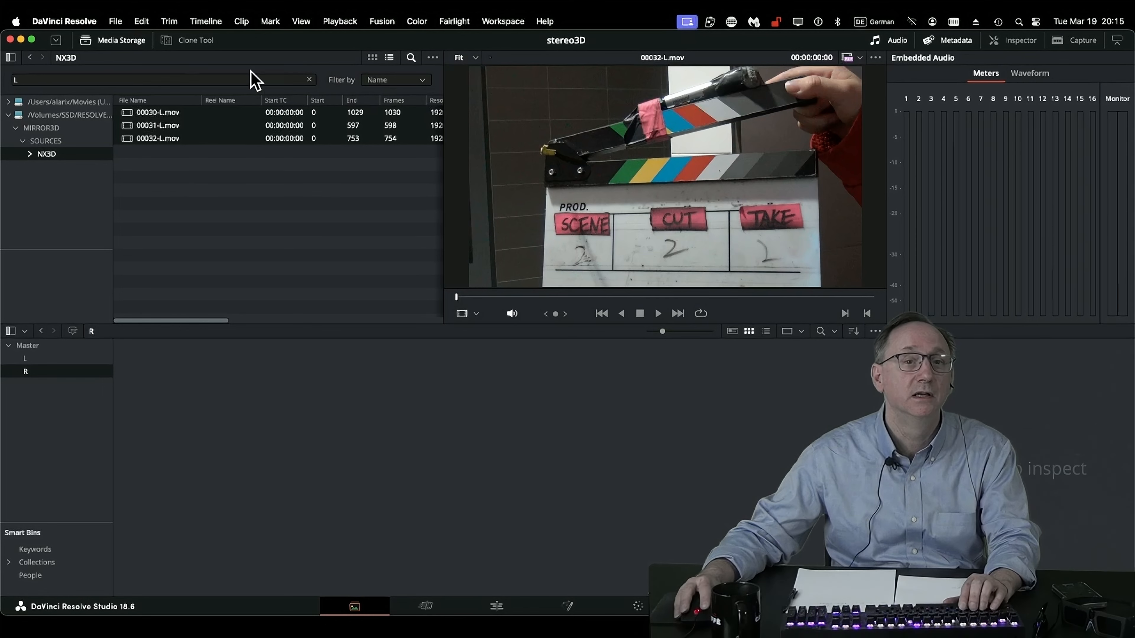
{"action": "left_click", "coordinate": [100, 79]}
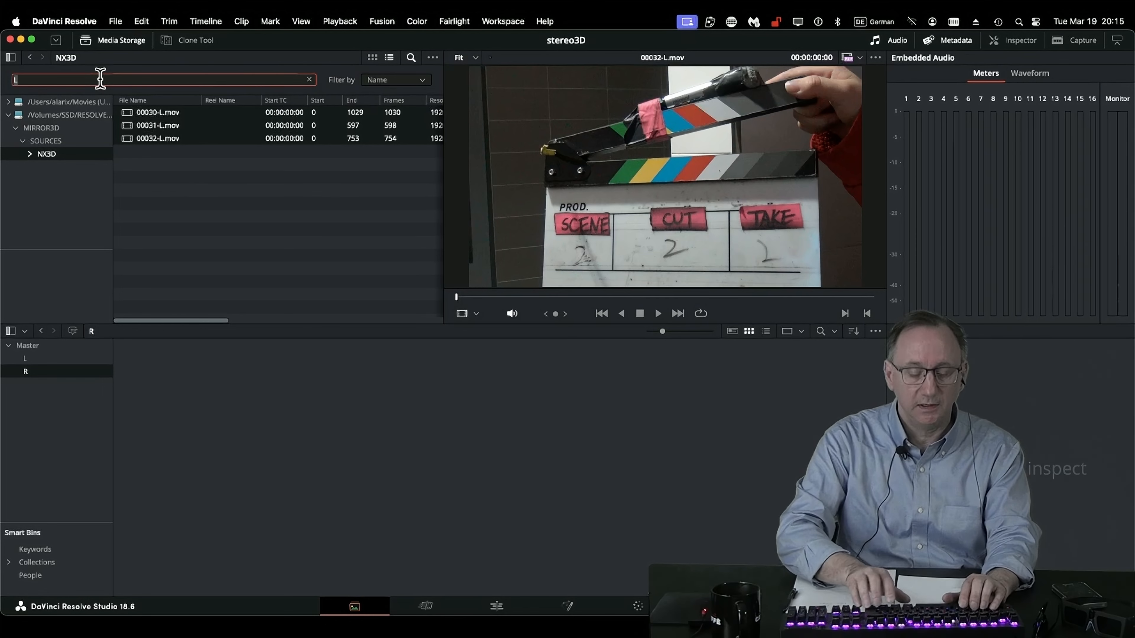
{"action": "key", "text": "BackSpace"}
{"action": "type", "text": "R"}
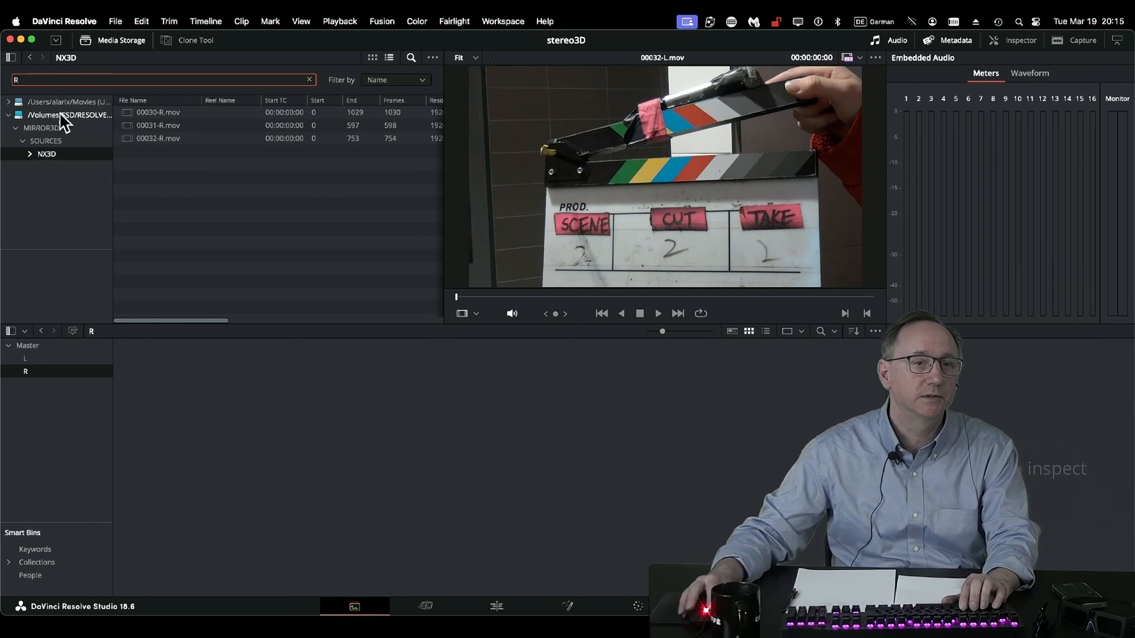
{"action": "left_click_drag", "start_coordinate": [143, 161], "coordinate": [168, 423]}
{"action": "left_click", "coordinate": [57, 357]}
{"action": "left_click", "coordinate": [58, 368]}
Start Stereo 3D Sync with L as the left eye folder, R as the right eye folder and Master as the output folder.
{"action": "left_click", "coordinate": [58, 359]}
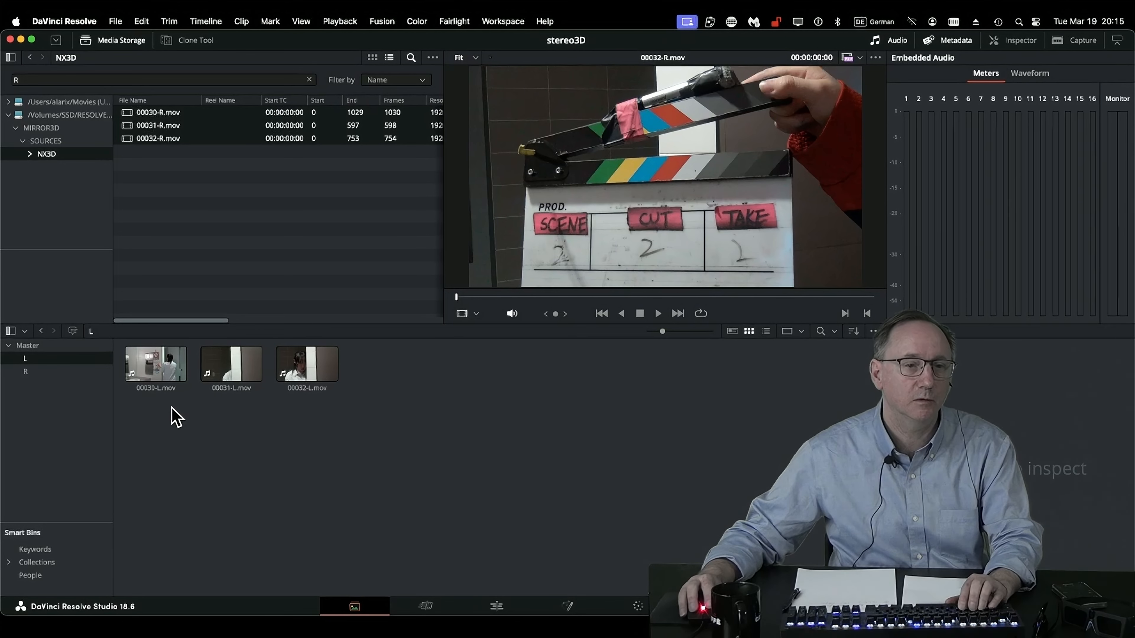
{"action": "right_click", "coordinate": [176, 417]}
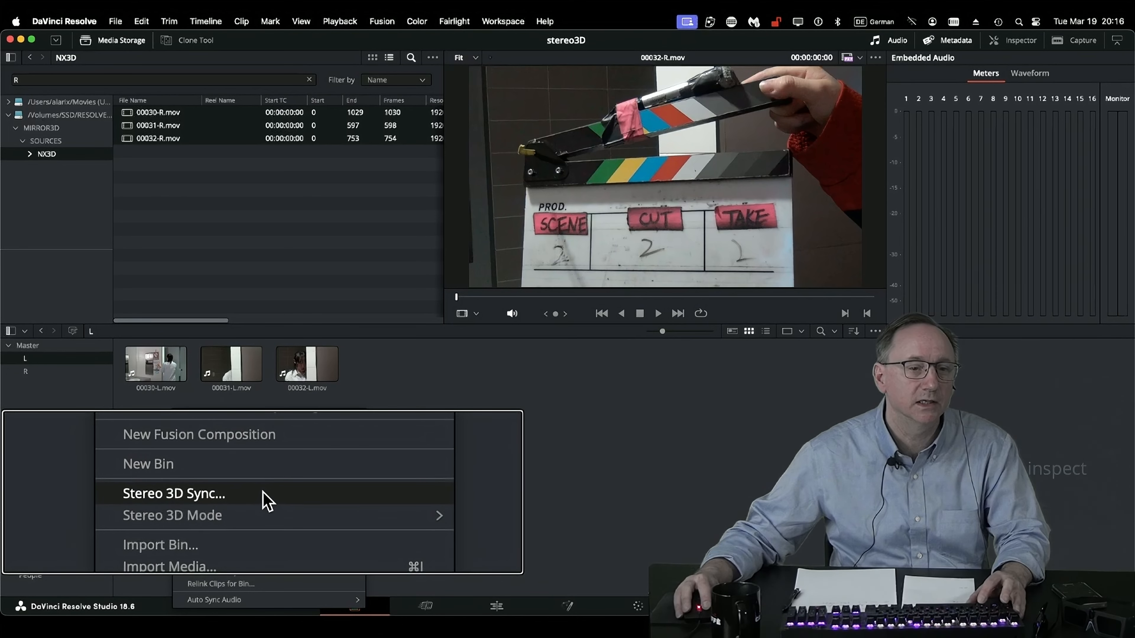
{"action": "left_click", "coordinate": [264, 495]}
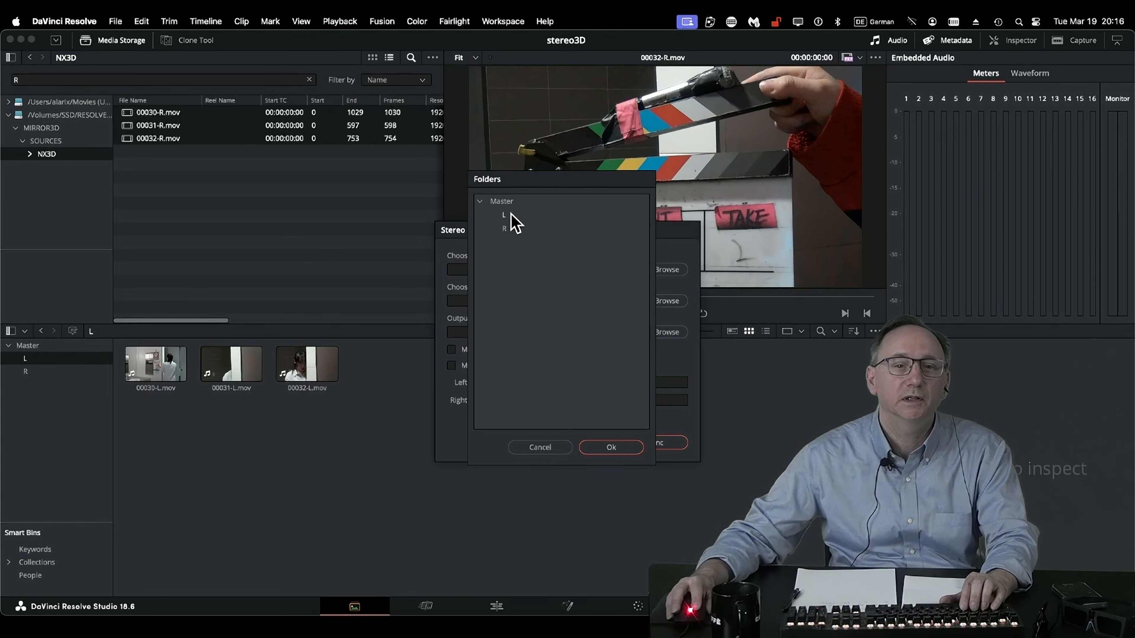
{"action": "left_click", "coordinate": [506, 216]}
{"action": "left_click", "coordinate": [622, 448]}
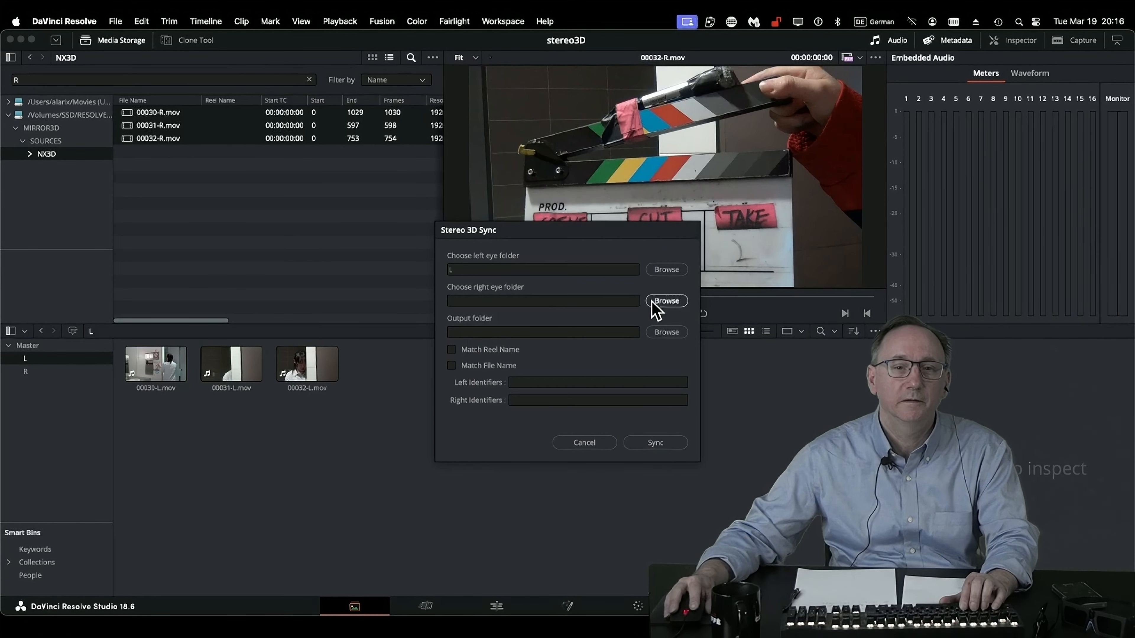
{"action": "left_click", "coordinate": [666, 301]}
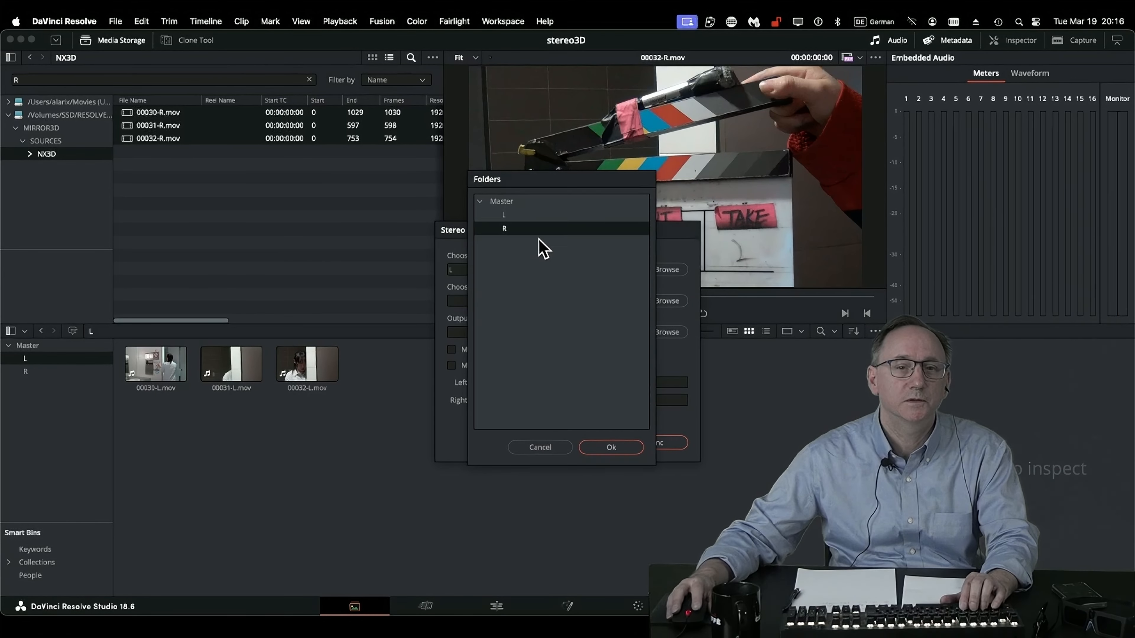
{"action": "left_click", "coordinate": [621, 447]}
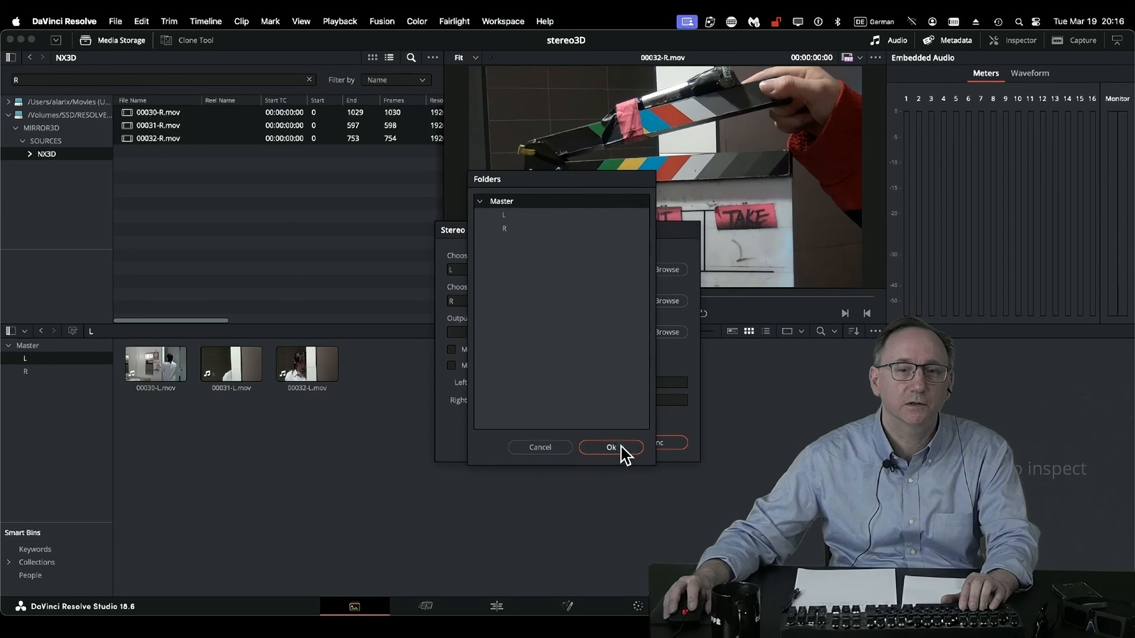
{"action": "left_click", "coordinate": [611, 448]}
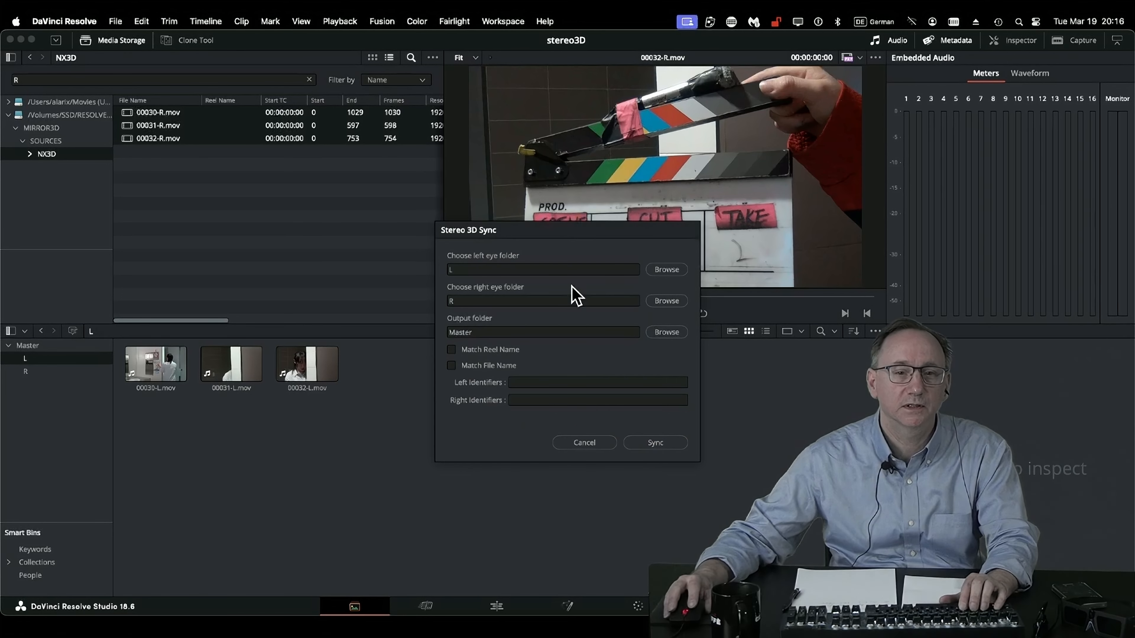
Sync the stereo clips by matching file names, with left identifier L and right identifier R.
{"action": "left_click", "coordinate": [451, 365]}
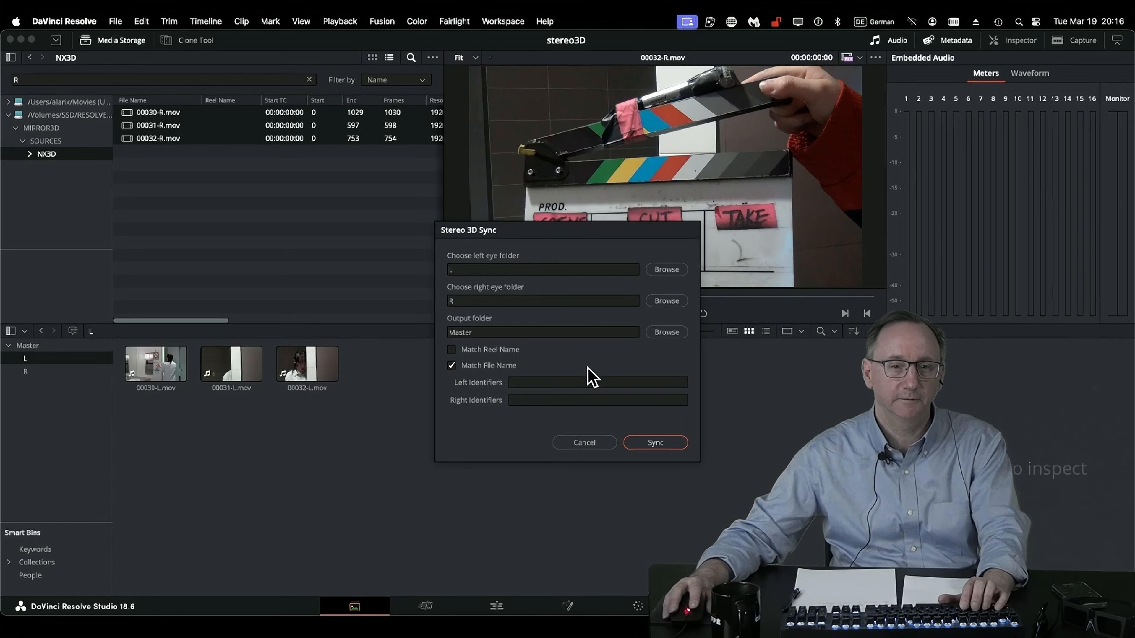
{"action": "left_click", "coordinate": [571, 383]}
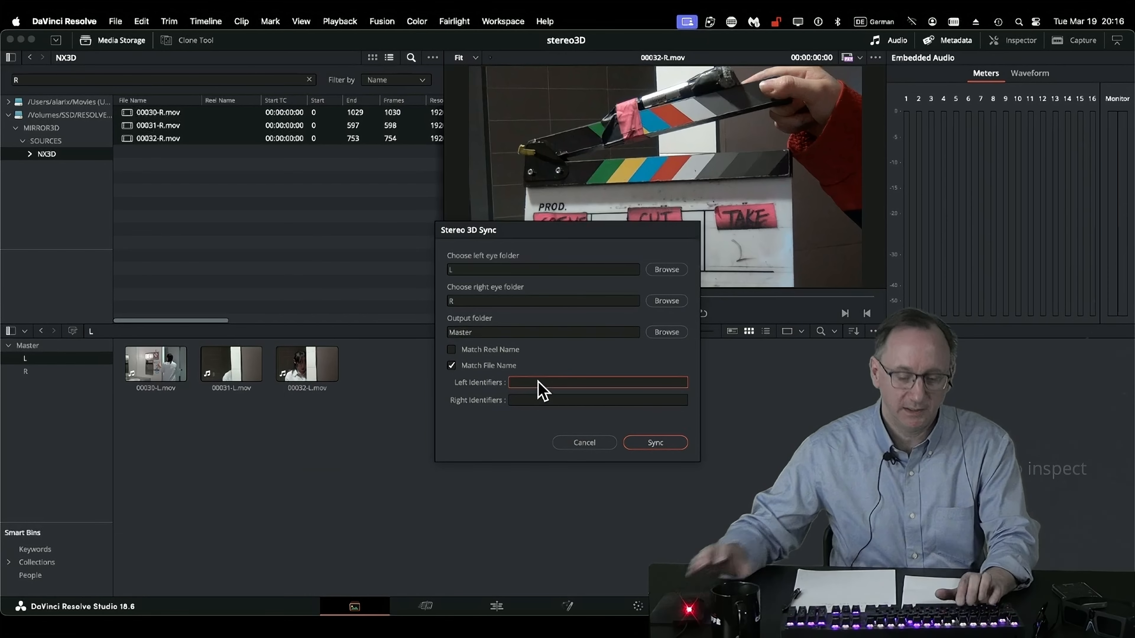
{"action": "type", "text": "L"}
{"action": "key", "text": "Tab"}
{"action": "type", "text": "R"}
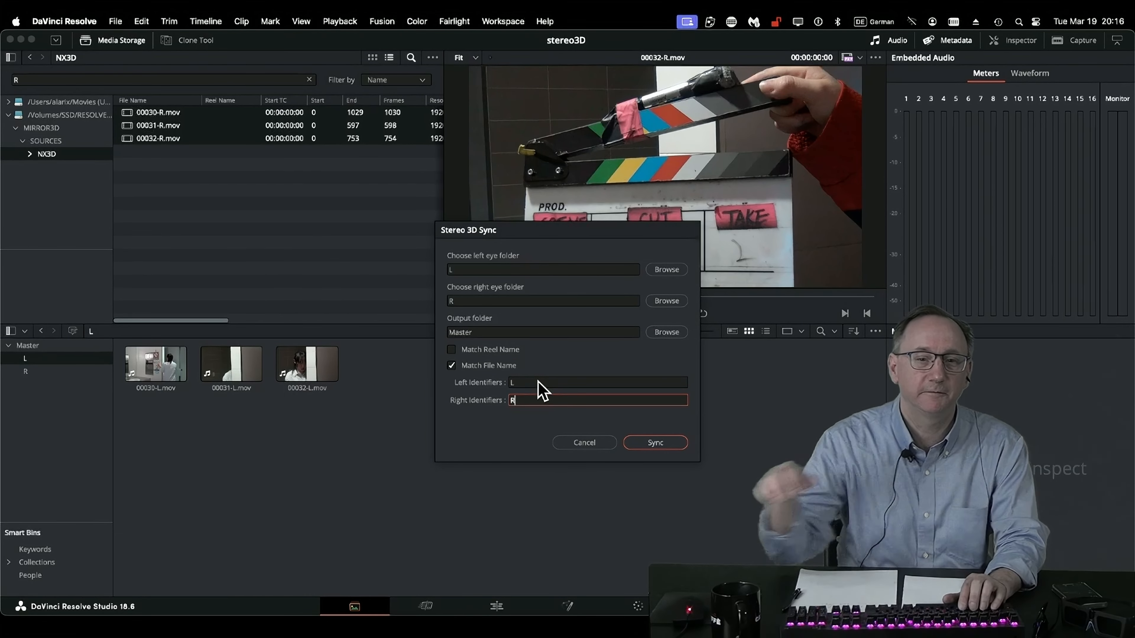
{"action": "left_click", "coordinate": [539, 381]}
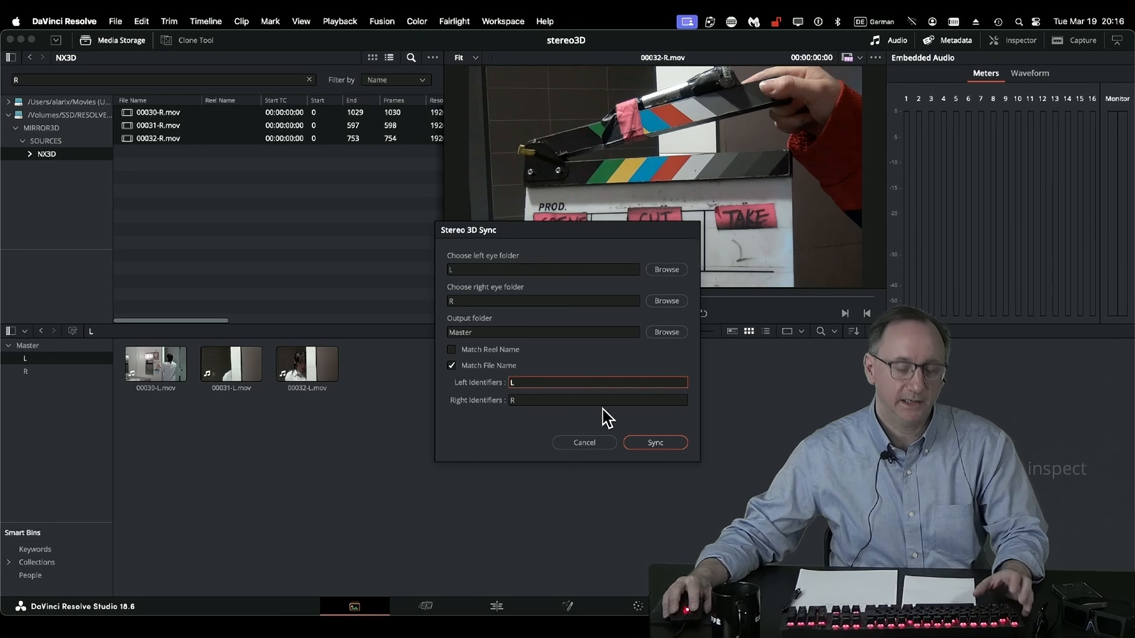
{"action": "left_click", "coordinate": [669, 443]}
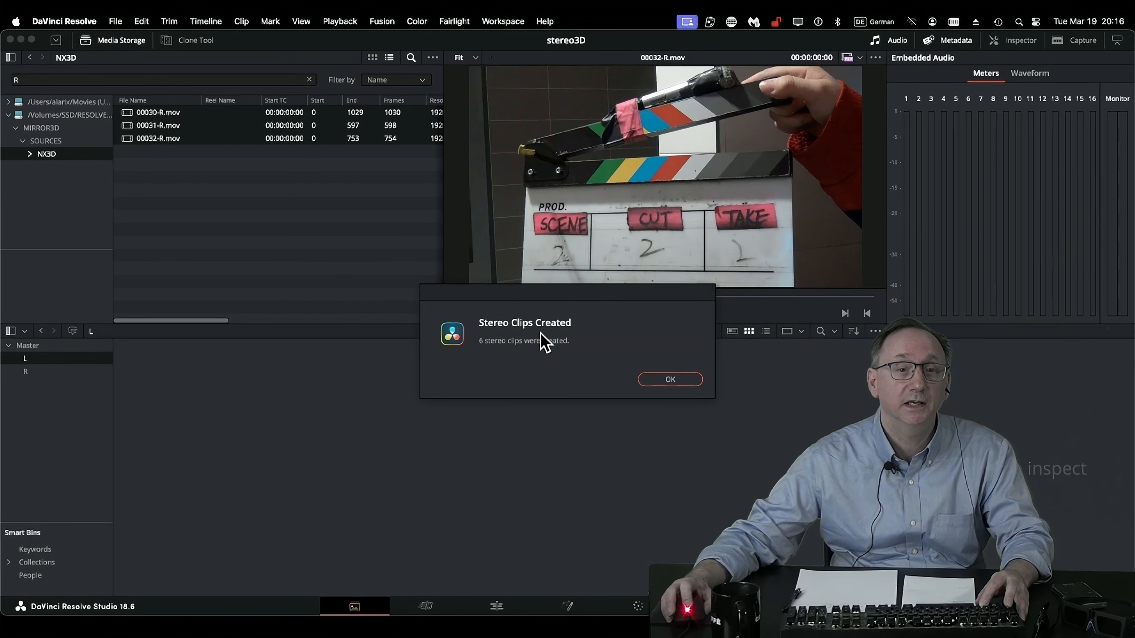
{"action": "left_click", "coordinate": [670, 380]}
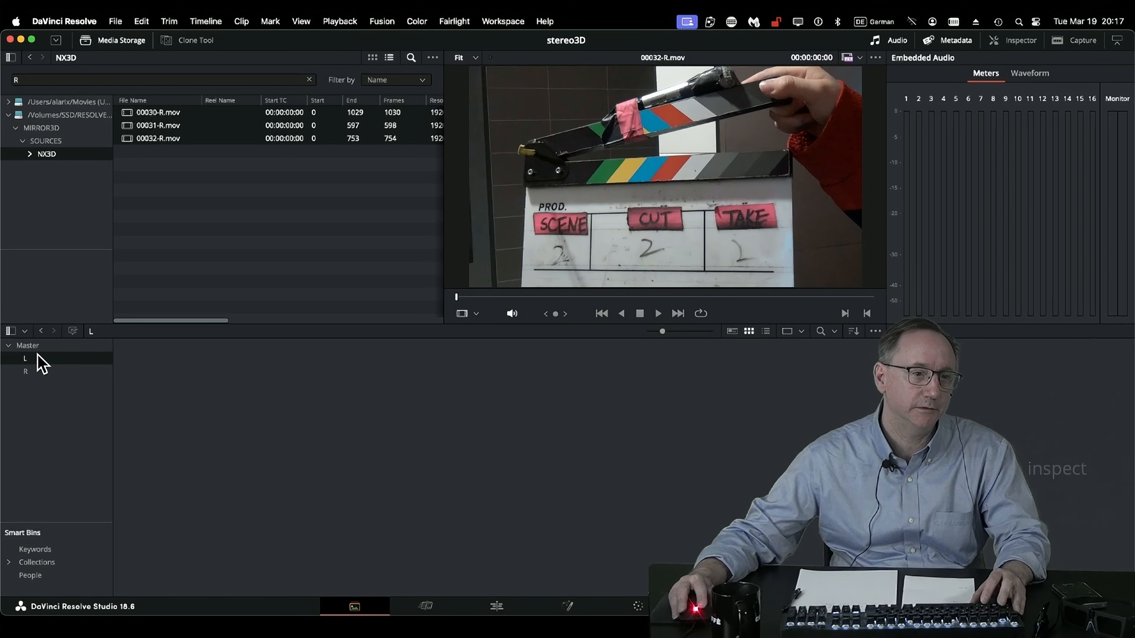
Open the Master bin and preview the synced stereo clips 00030-L.mov, 00031-L.mov and 00032-L.mov.
{"action": "left_click", "coordinate": [26, 346]}
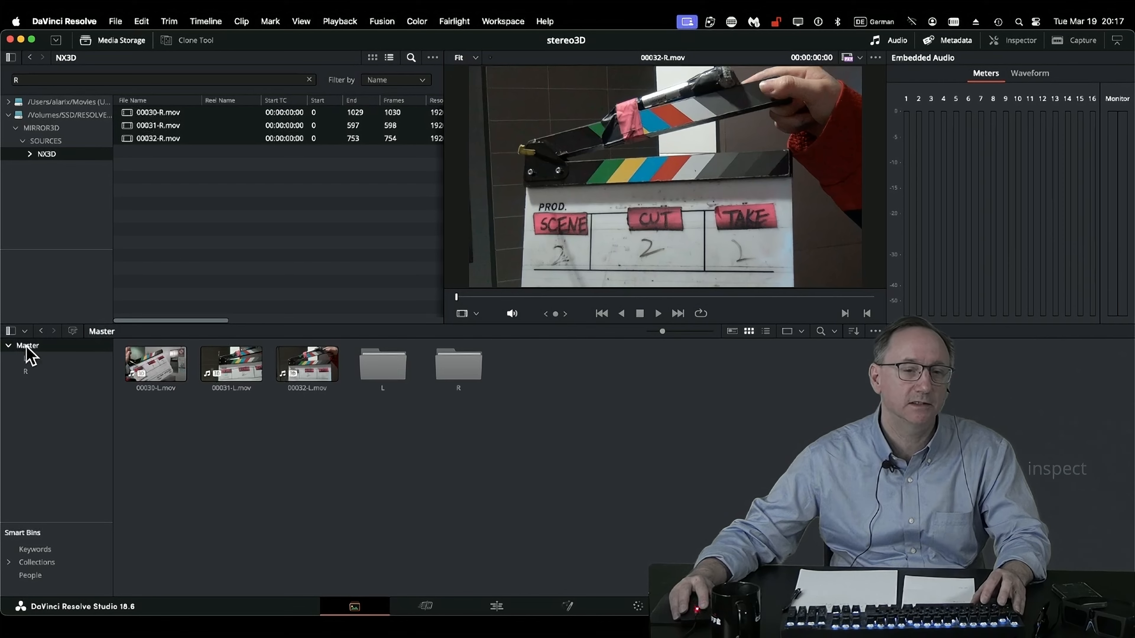
{"action": "left_click", "coordinate": [229, 378]}
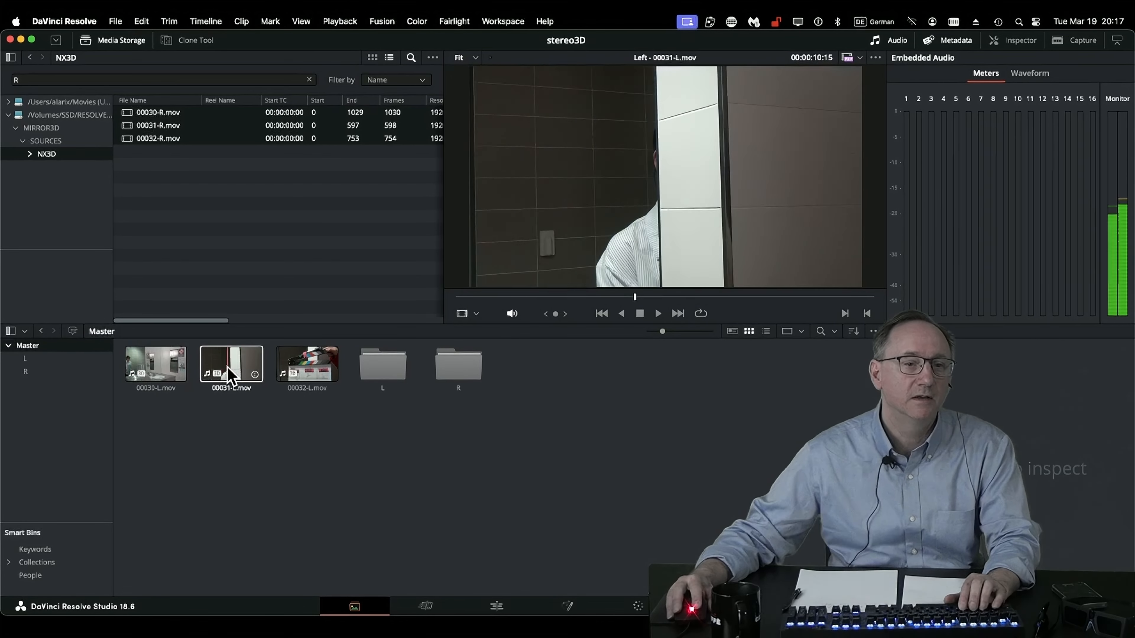
{"action": "left_click", "coordinate": [146, 366]}
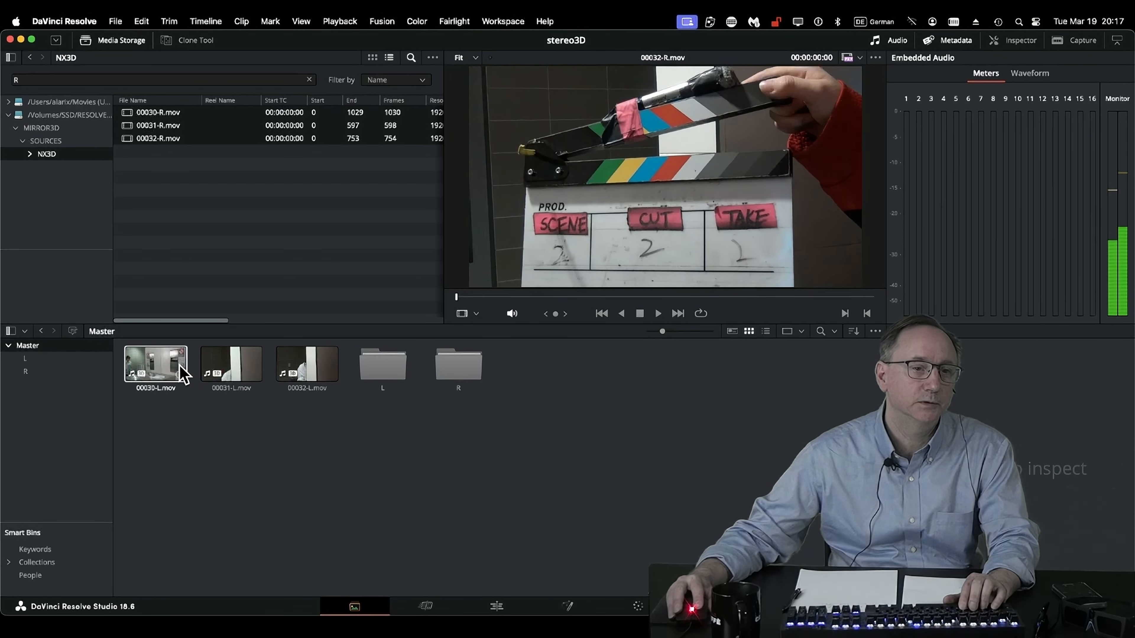
{"action": "left_click", "coordinate": [315, 362]}
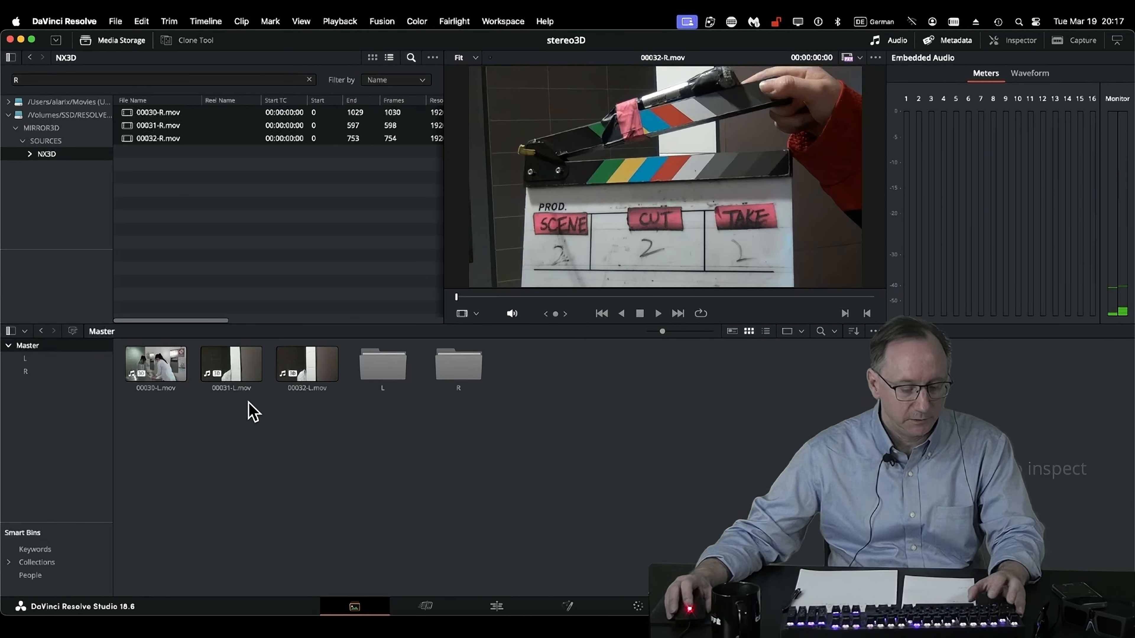
{"action": "scroll", "coordinate": [259, 399], "scroll_direction": "up", "scroll_amount": 3}
{"action": "scroll", "coordinate": [259, 400], "scroll_direction": "up", "scroll_amount": 2}
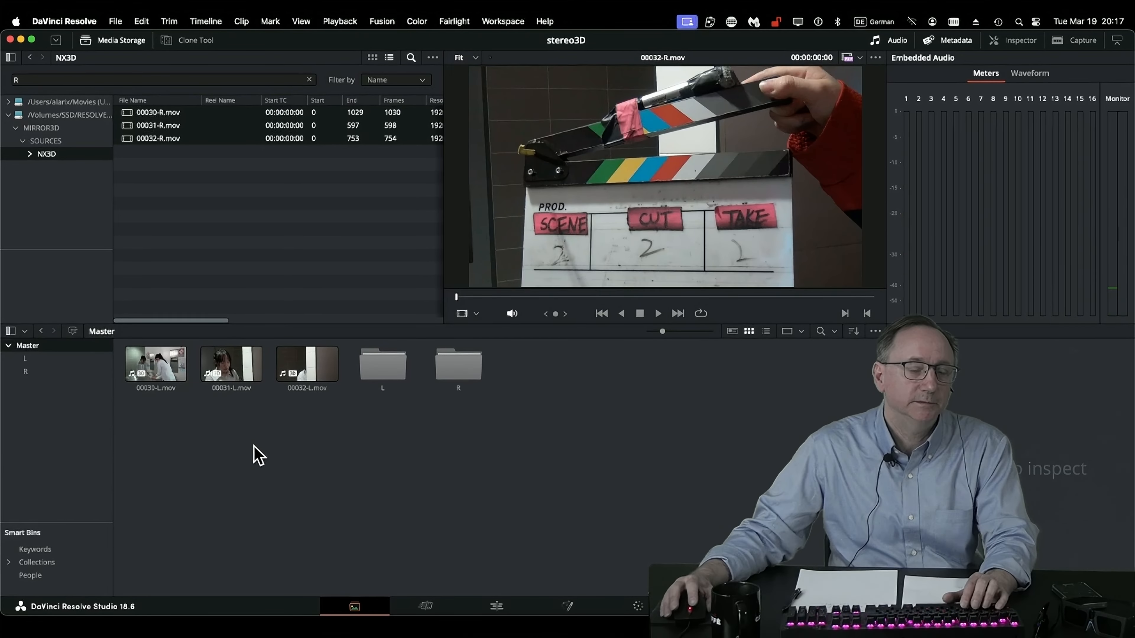
Create a timeline named 3DStereo from the stereo clip 00030-L.mov and open it for editing.
{"action": "right_click", "coordinate": [160, 372]}
{"action": "left_click", "coordinate": [169, 439]}
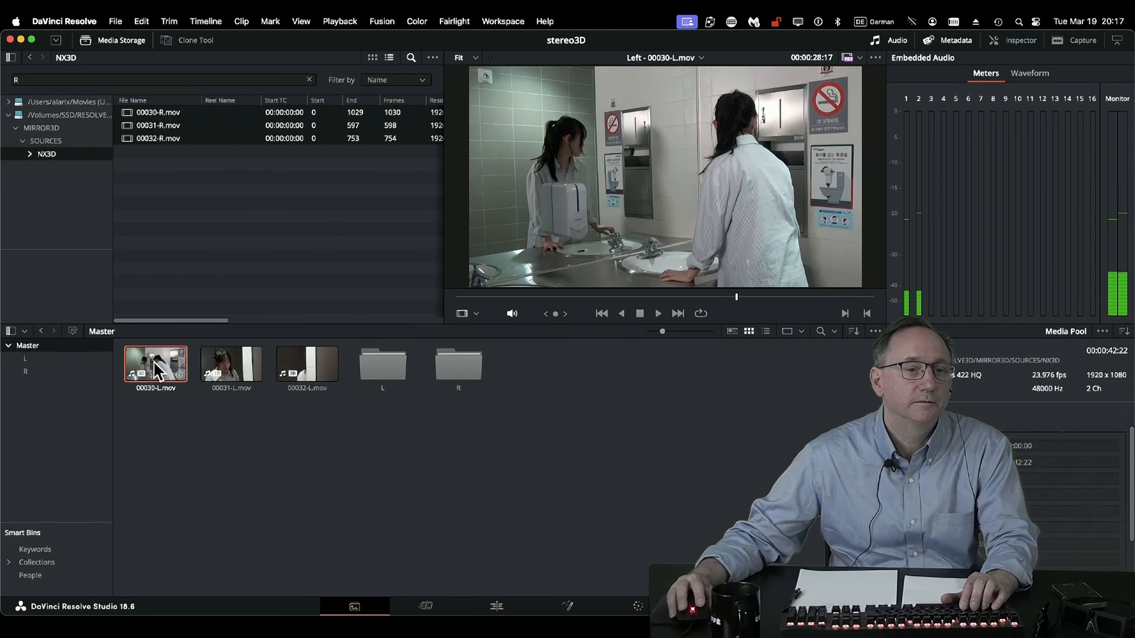
{"action": "right_click", "coordinate": [156, 370]}
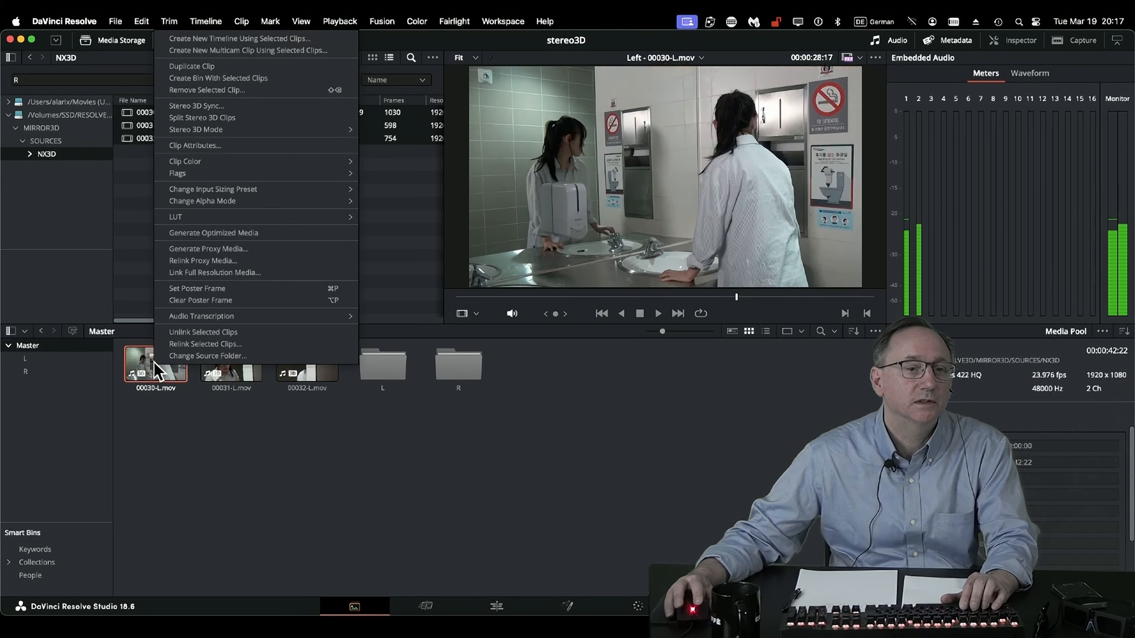
{"action": "left_click", "coordinate": [274, 39]}
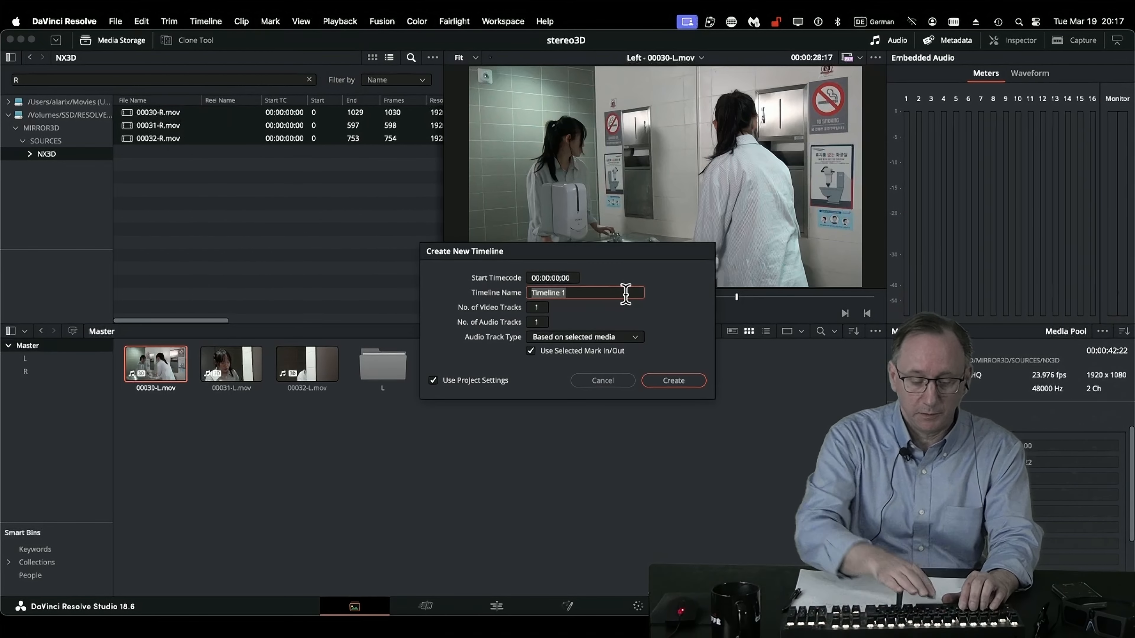
{"action": "type", "text": "3D"}
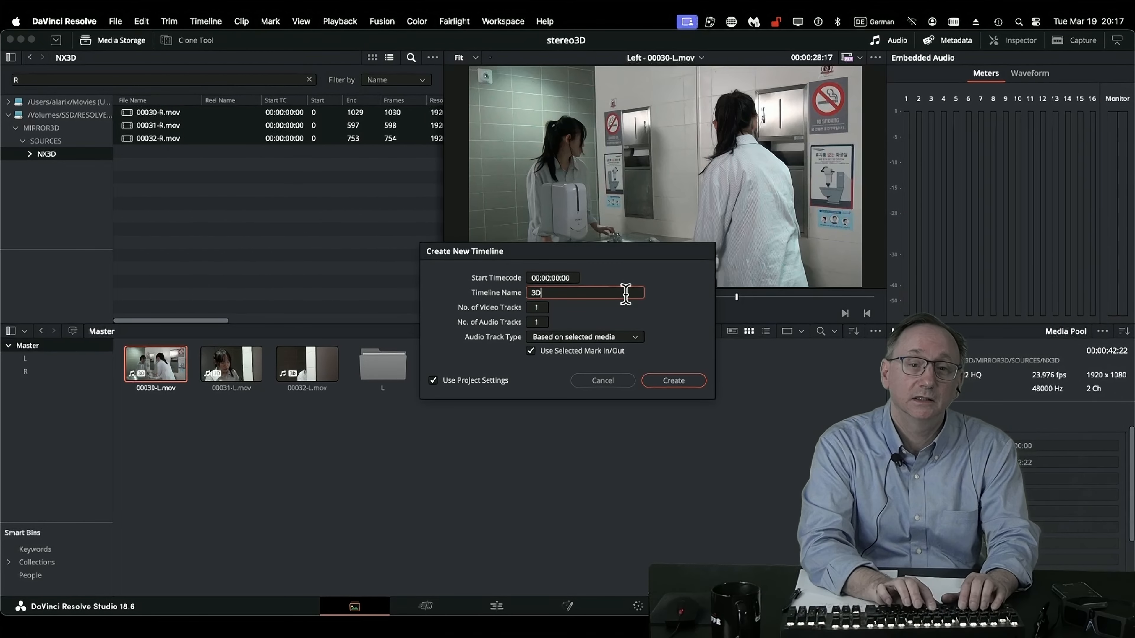
{"action": "type", "text": "Stereo"}
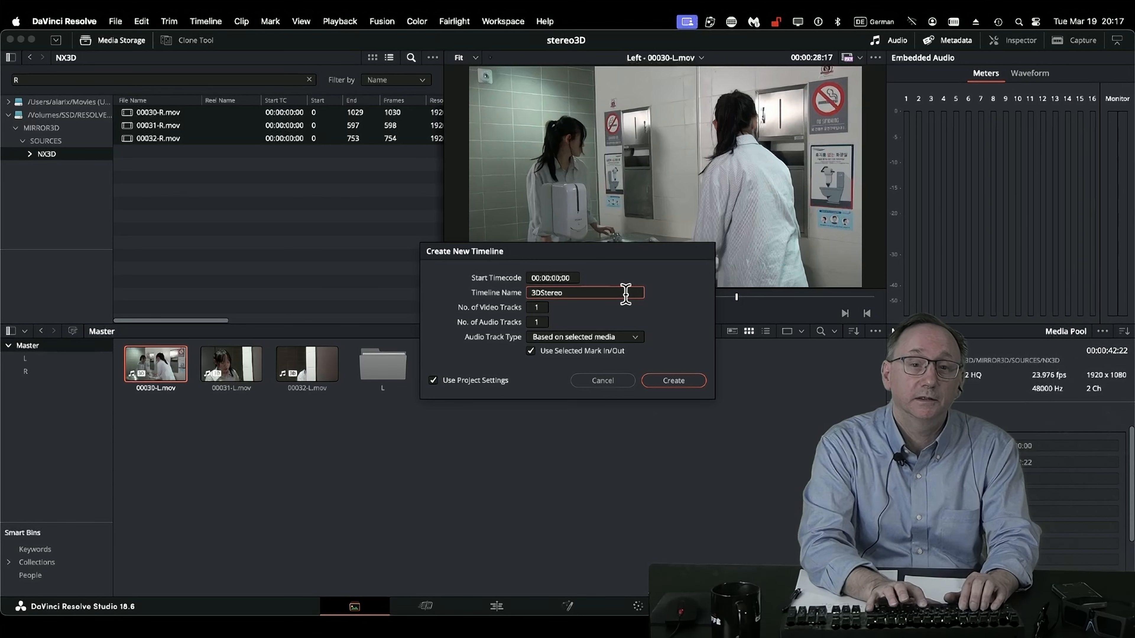
{"action": "key", "text": "Return"}
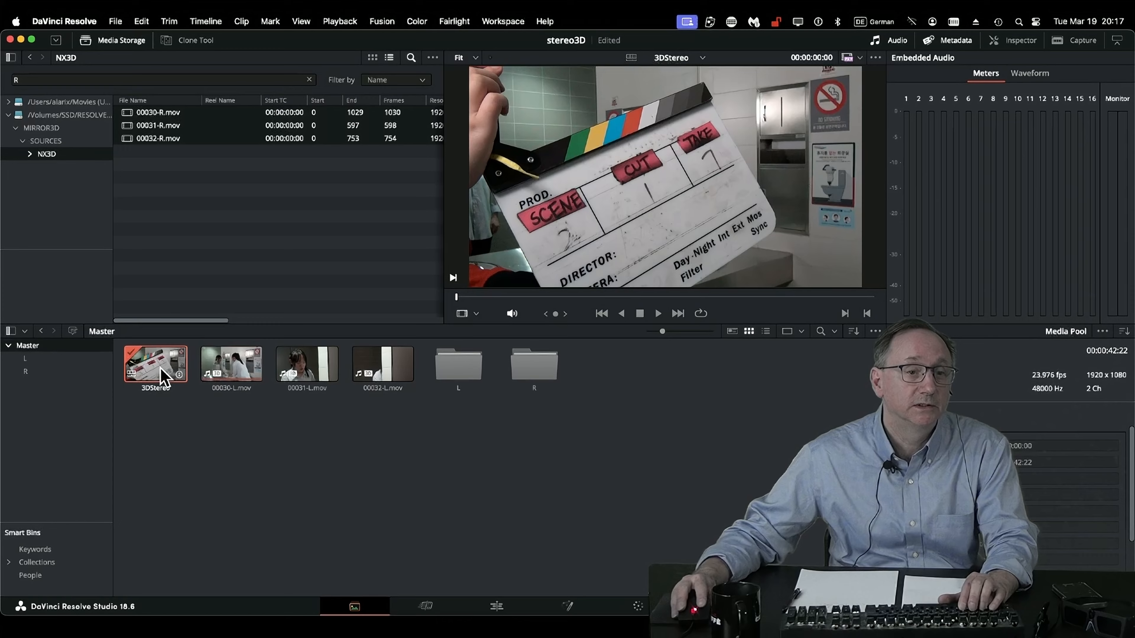
{"action": "double_click", "coordinate": [164, 377]}
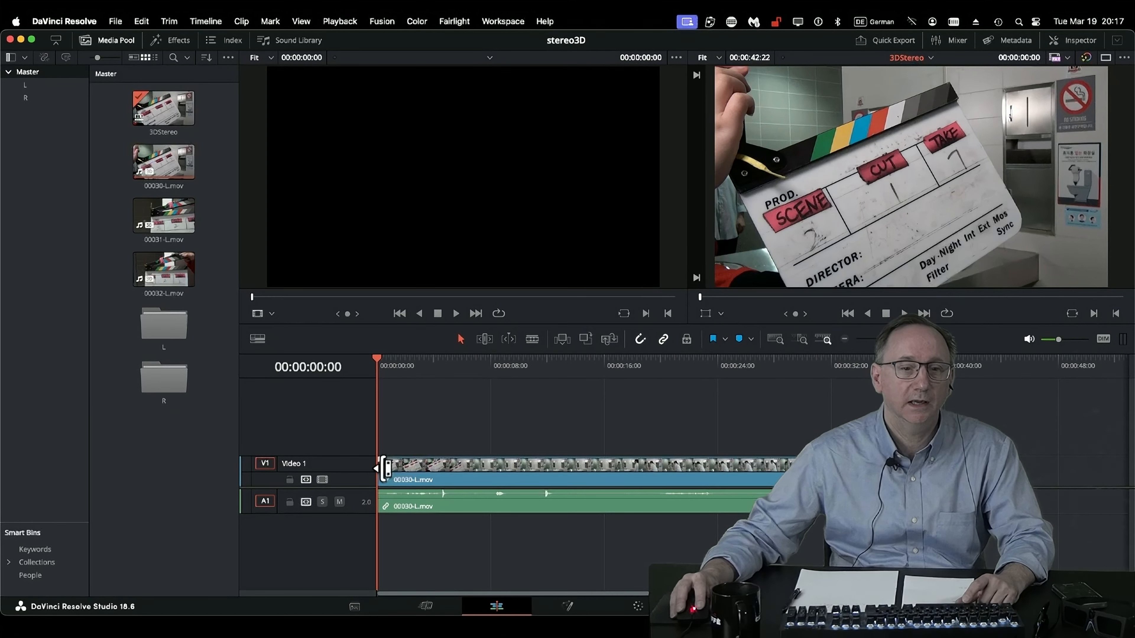
Trim about 18:13 off the start of 00030-L.mov, move it to the timeline start and shorten its end to a 16:04 duration.
{"action": "left_click_drag", "start_coordinate": [383, 469], "coordinate": [647, 480]}
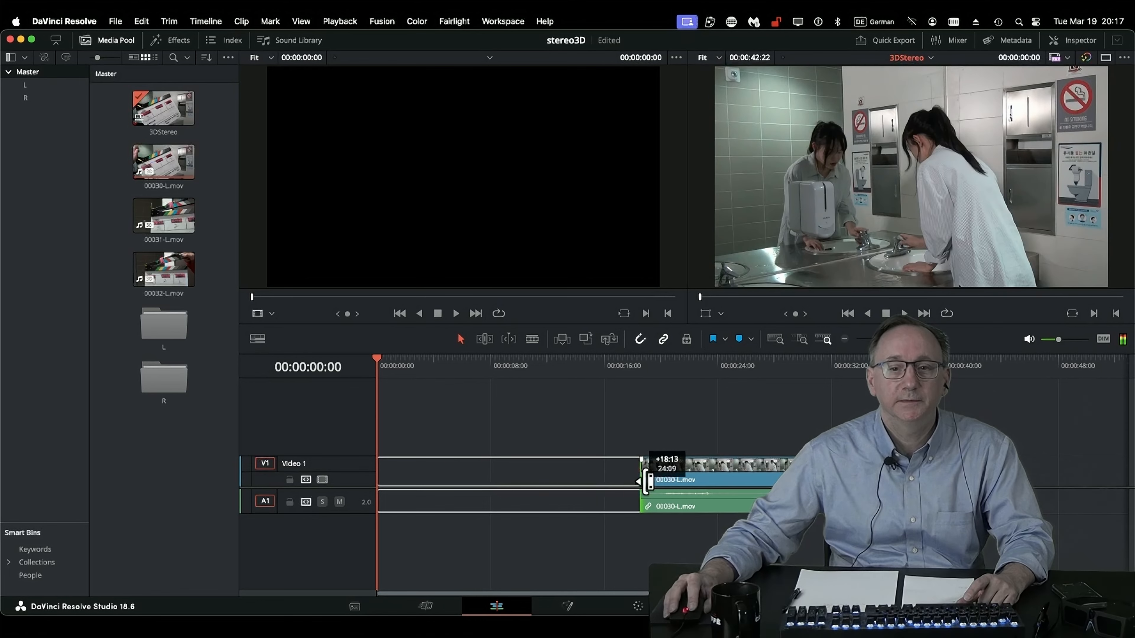
{"action": "left_click_drag", "start_coordinate": [719, 492], "coordinate": [456, 497]}
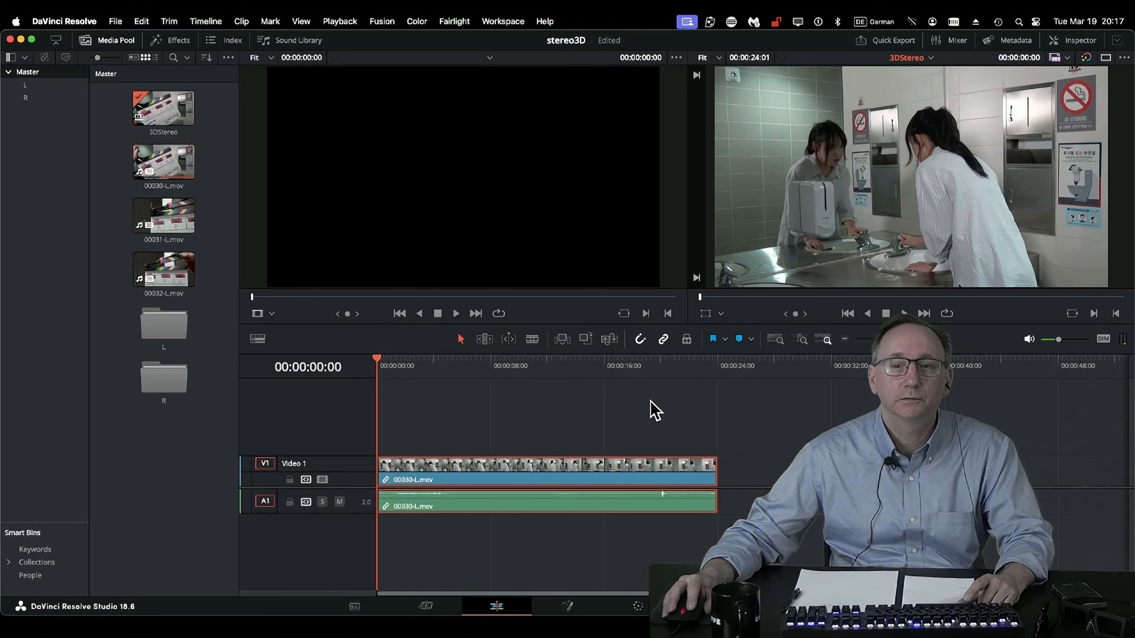
{"action": "left_click_drag", "start_coordinate": [710, 479], "coordinate": [601, 481]}
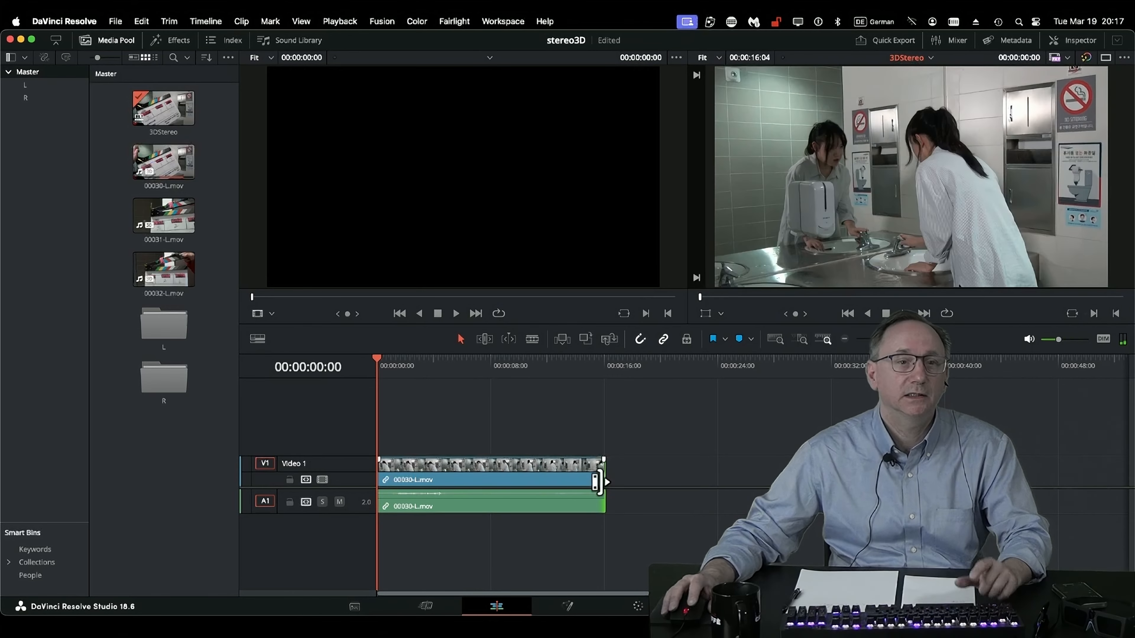
Mark a 4:03 range of 00031-L.mov ending at 18:13 and add it to the timeline directly after 00030-L.mov.
{"action": "left_click", "coordinate": [159, 225]}
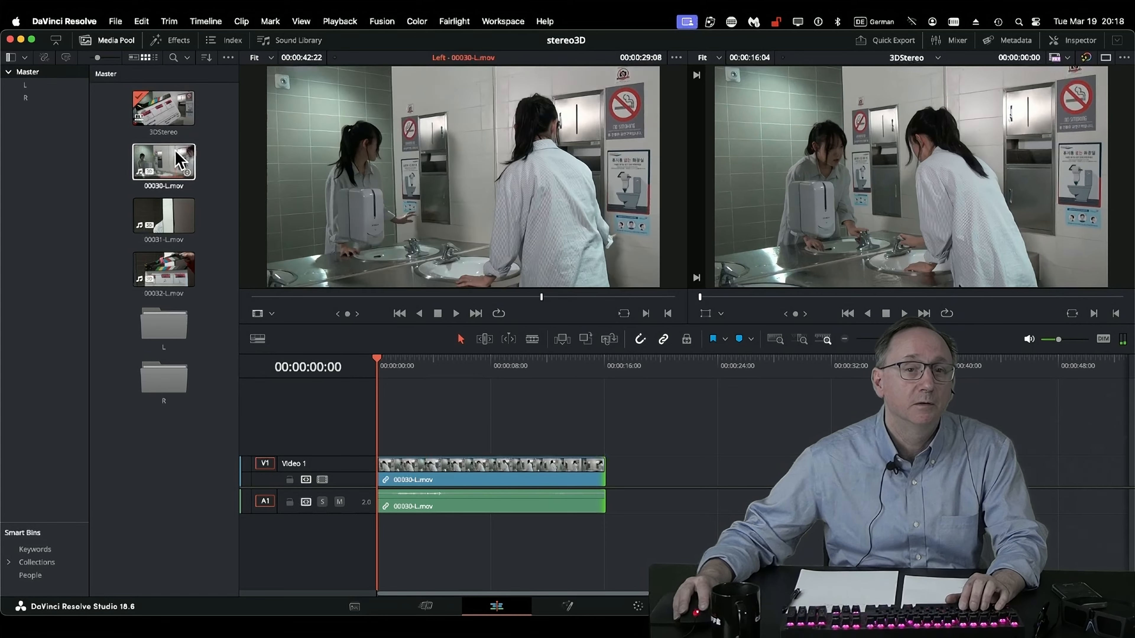
{"action": "left_click", "coordinate": [166, 215]}
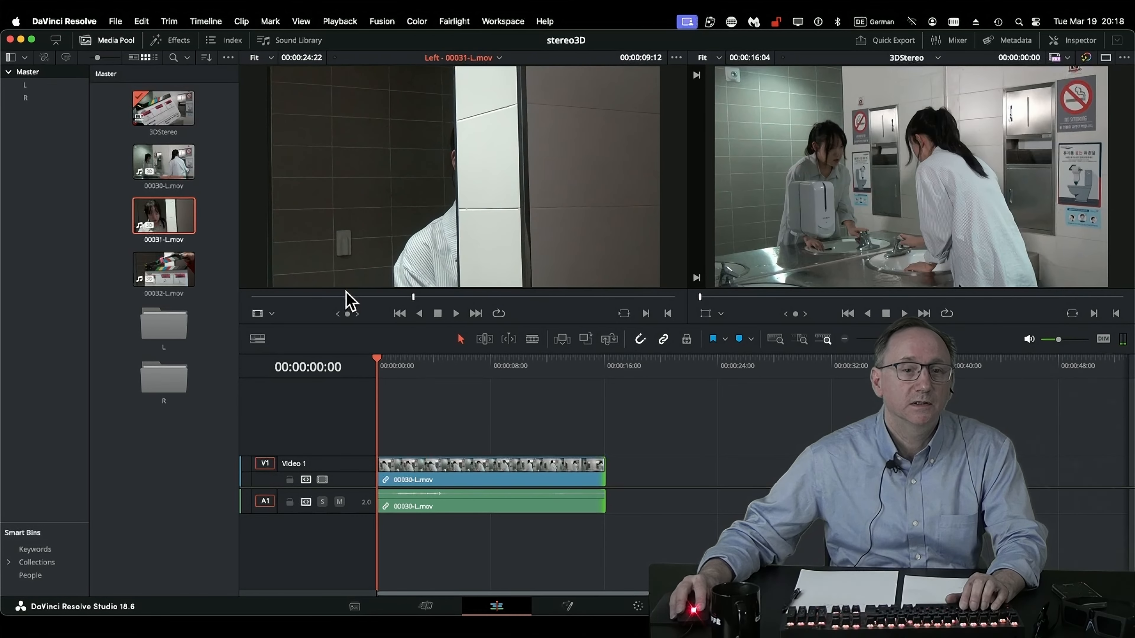
{"action": "left_click_drag", "start_coordinate": [414, 298], "coordinate": [567, 298]}
{"action": "key", "text": "i"}
{"action": "key", "text": "o"}
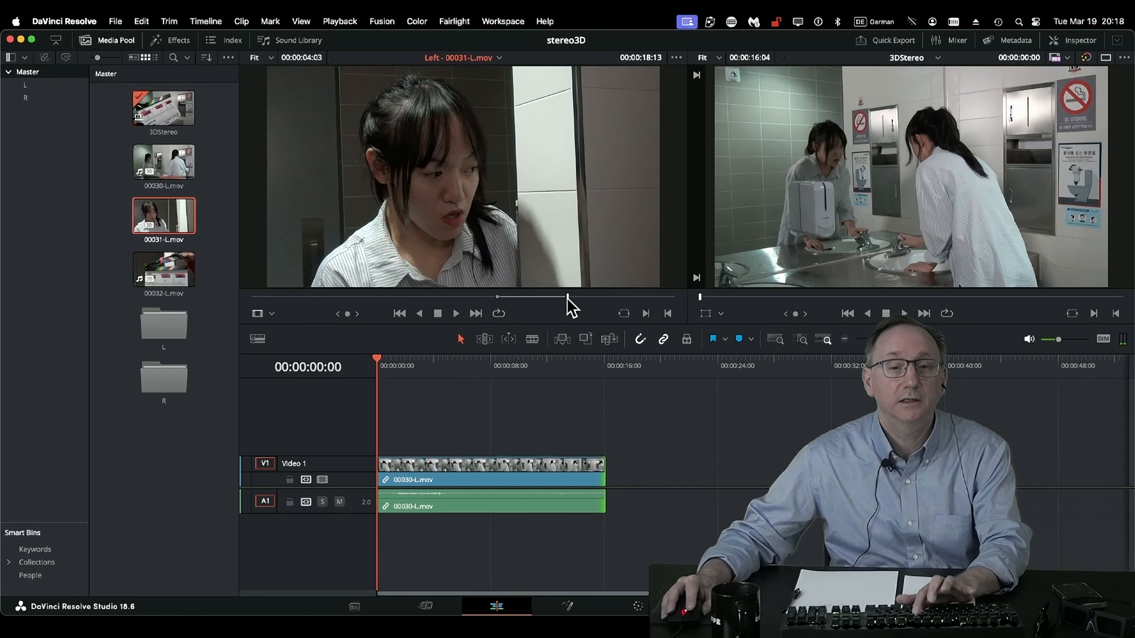
{"action": "left_click", "coordinate": [607, 369]}
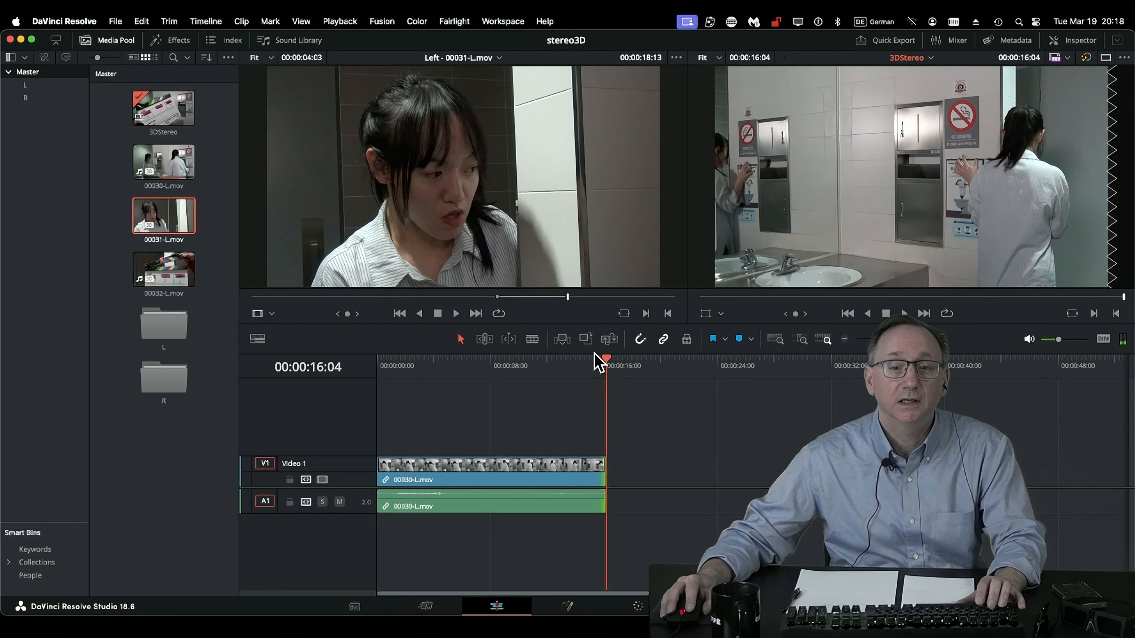
{"action": "left_click_drag", "start_coordinate": [462, 214], "coordinate": [1077, 134]}
{"action": "left_click", "coordinate": [570, 366]}
{"action": "left_click", "coordinate": [669, 365]}
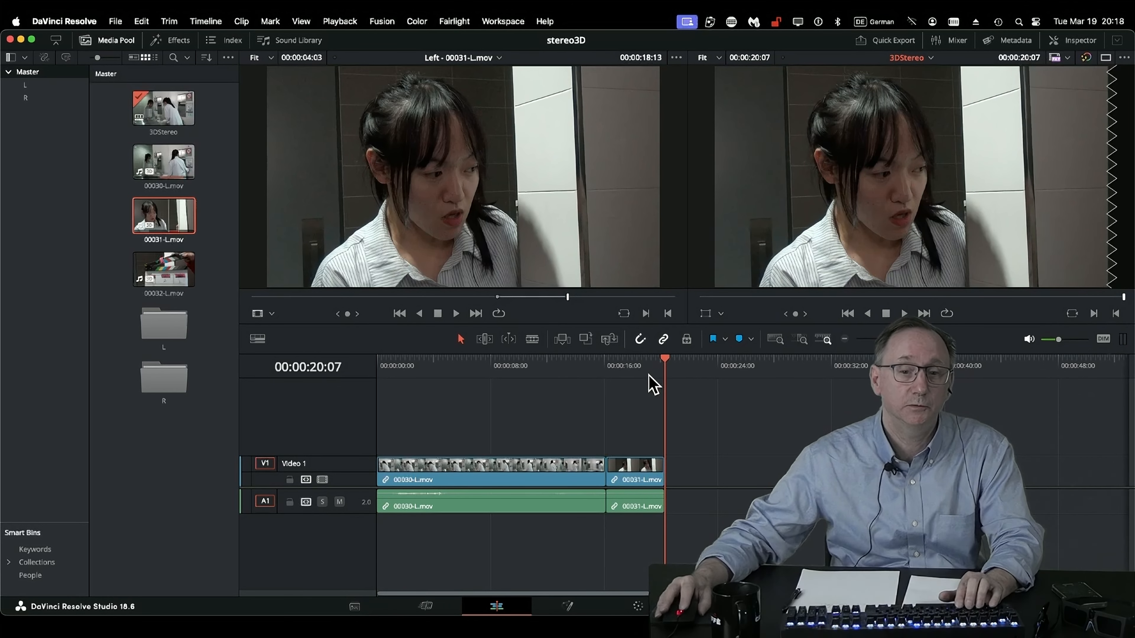
Open the Stereo 3D controls on the Color page and set the stereo vision output to Anaglyph (B/W).
{"action": "left_click", "coordinate": [639, 607]}
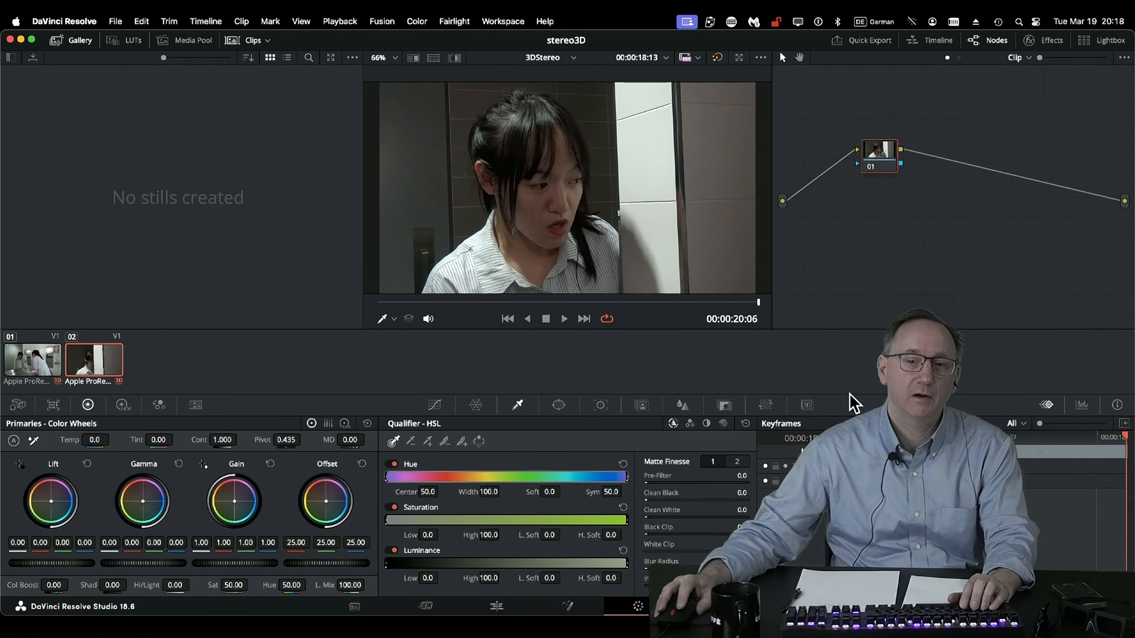
{"action": "left_click", "coordinate": [811, 414]}
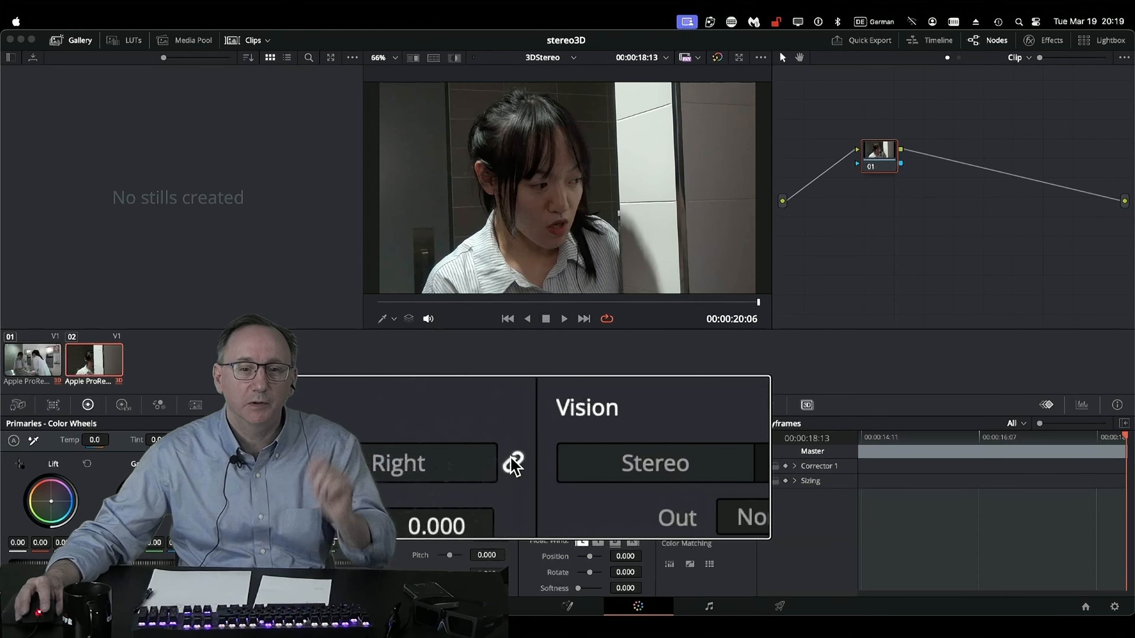
{"action": "left_click", "coordinate": [577, 465]}
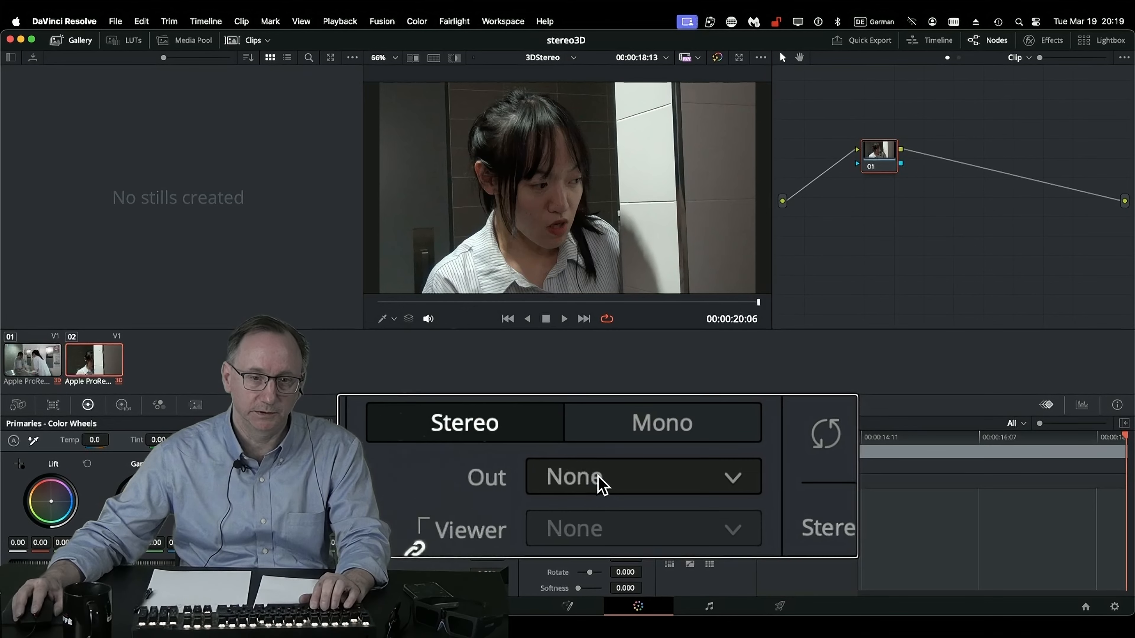
{"action": "left_click", "coordinate": [610, 483]}
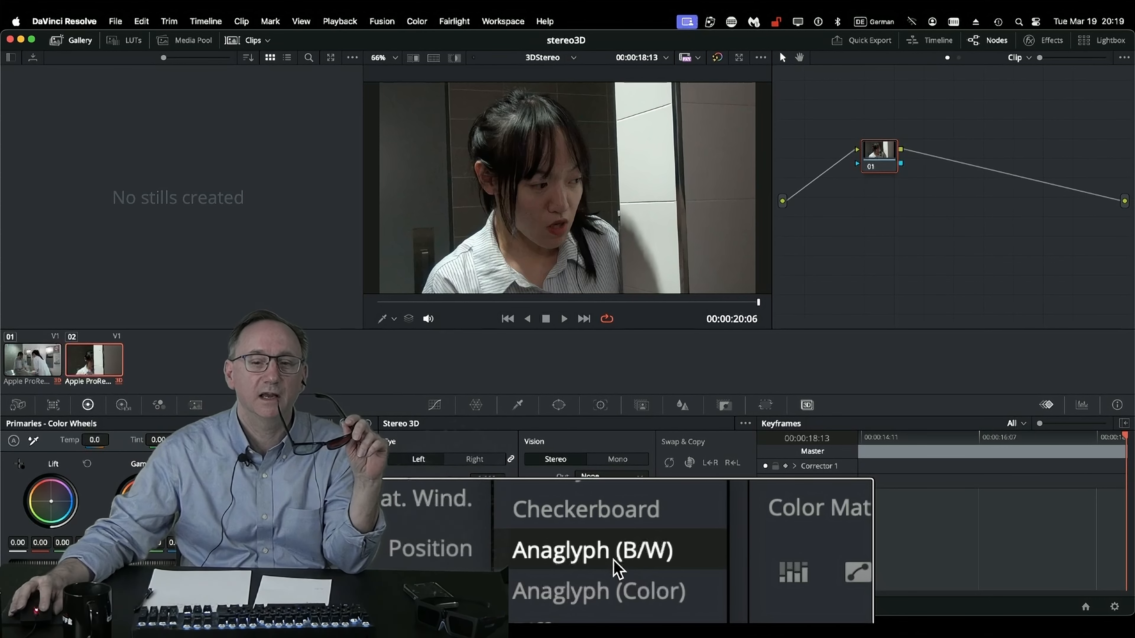
{"action": "left_click", "coordinate": [618, 570]}
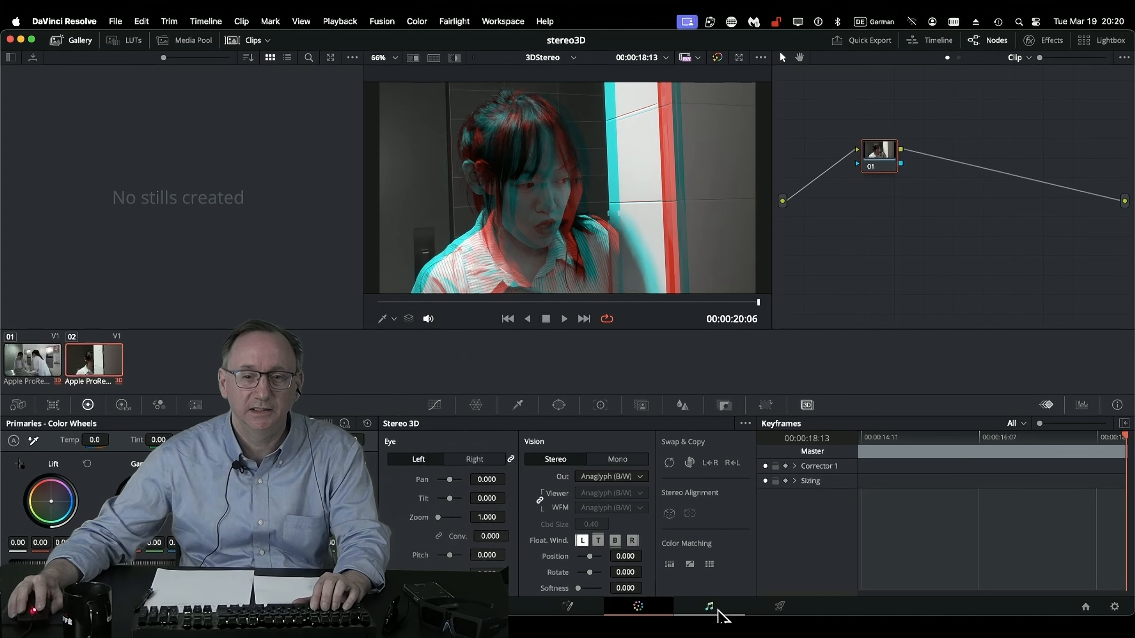
Set up the delivery with file name stereo3d and a new folder named render inside RESOLVE3D as its location.
{"action": "left_click", "coordinate": [780, 607]}
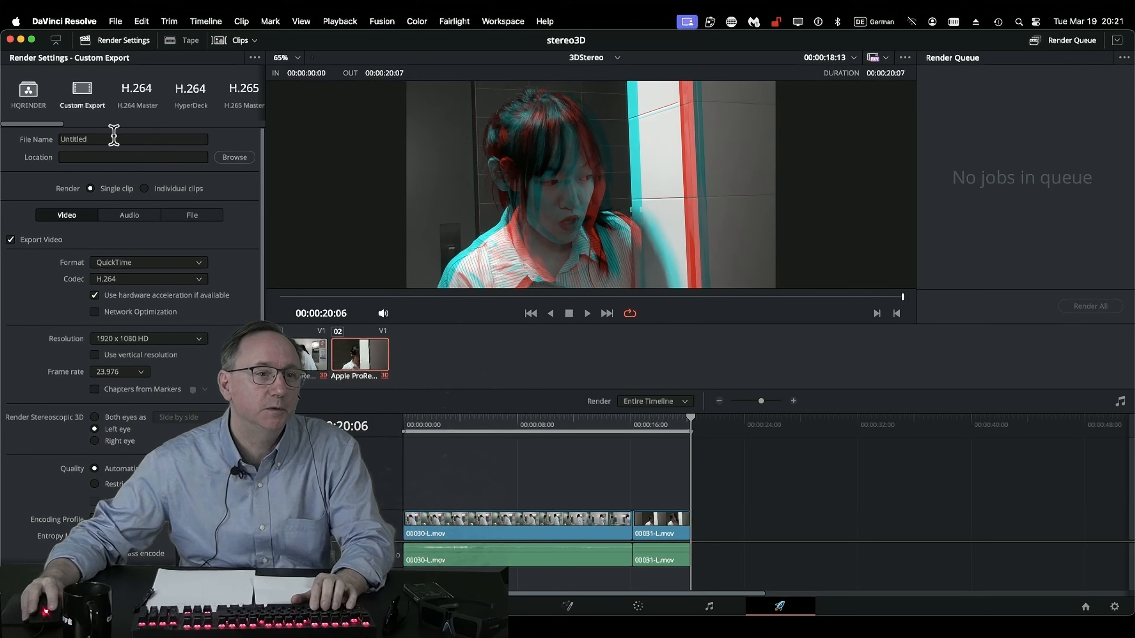
{"action": "left_click", "coordinate": [104, 136]}
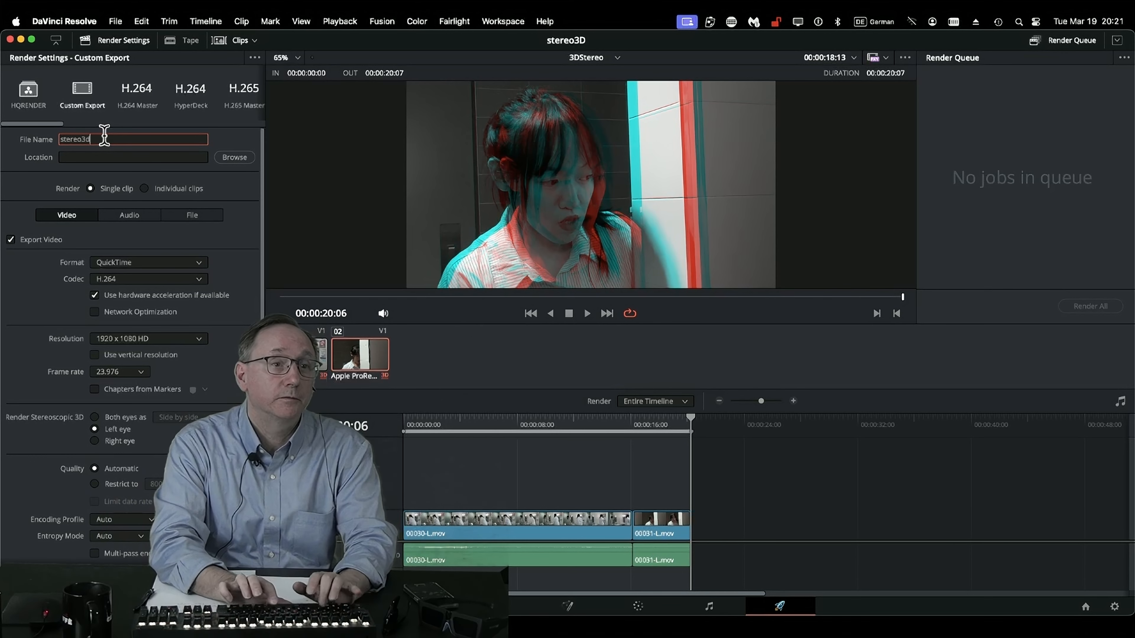
{"action": "left_click", "coordinate": [243, 158]}
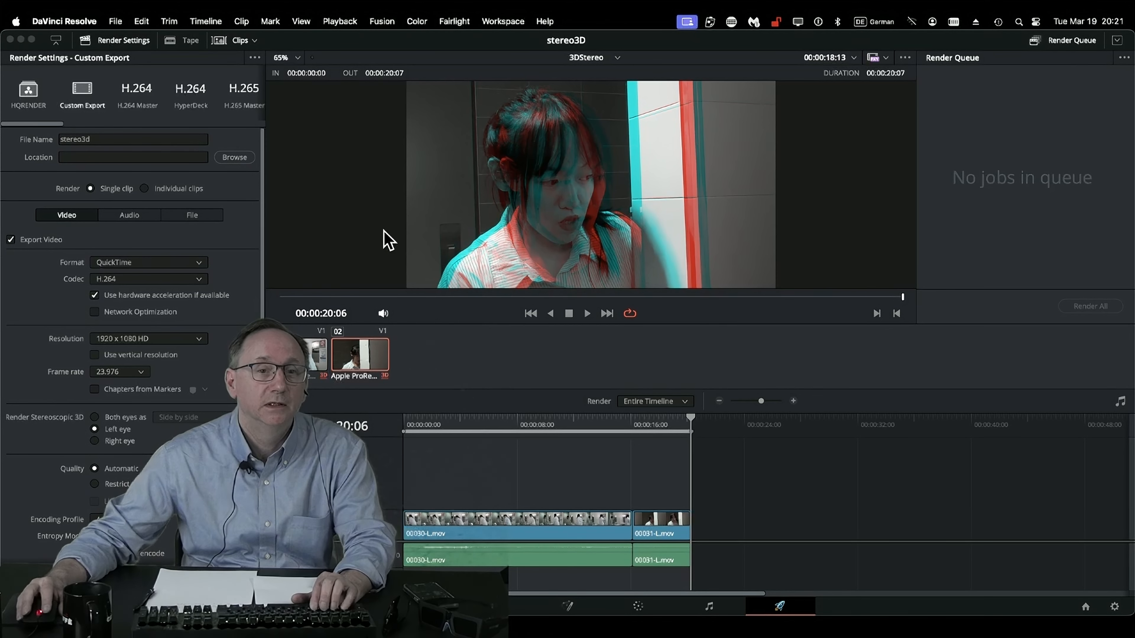
{"action": "left_click", "coordinate": [367, 360]}
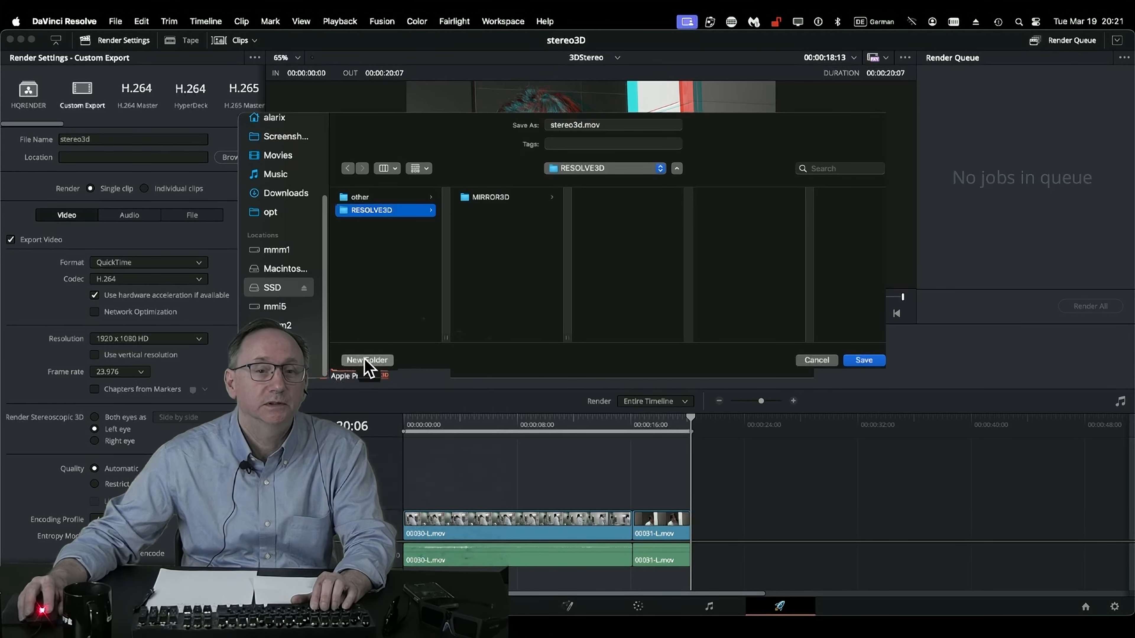
{"action": "type", "text": "reder"}
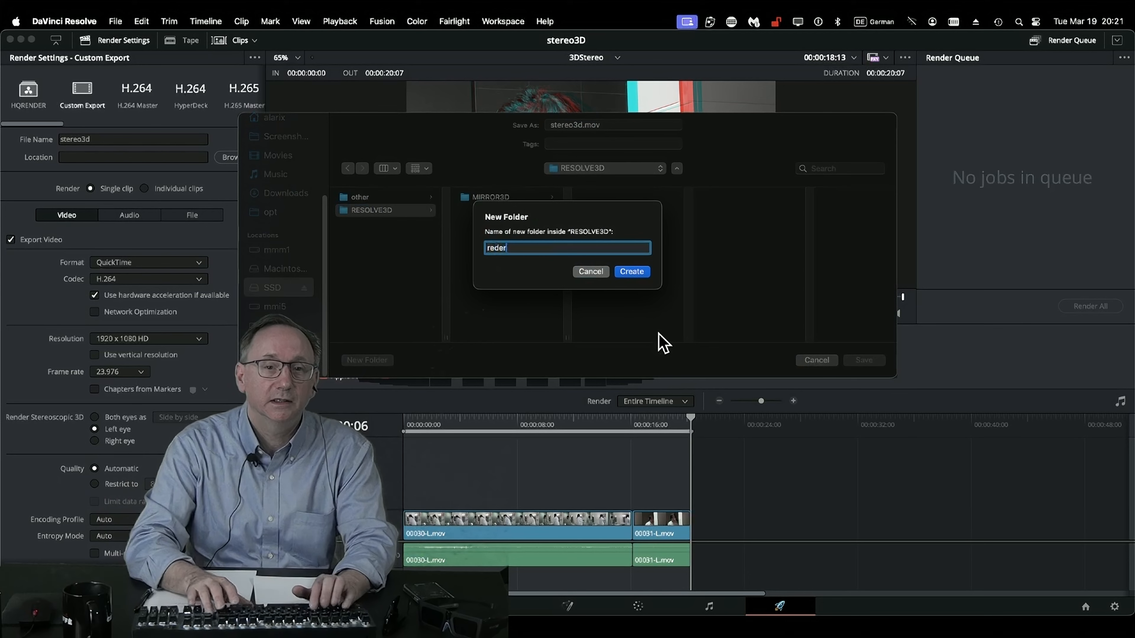
{"action": "key", "text": "BackSpace"}
{"action": "key", "text": "BackSpace"}
{"action": "key", "text": "BackSpace"}
{"action": "key", "text": "BackSpace"}
{"action": "type", "text": "ender"}
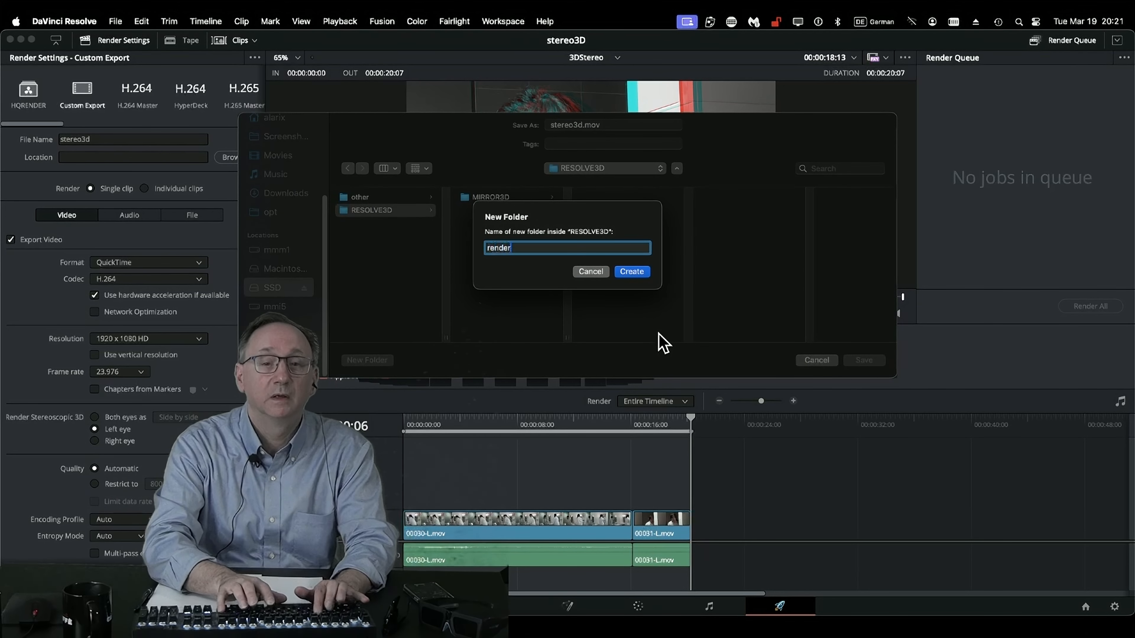
{"action": "key", "text": "Return"}
{"action": "left_click", "coordinate": [864, 360]}
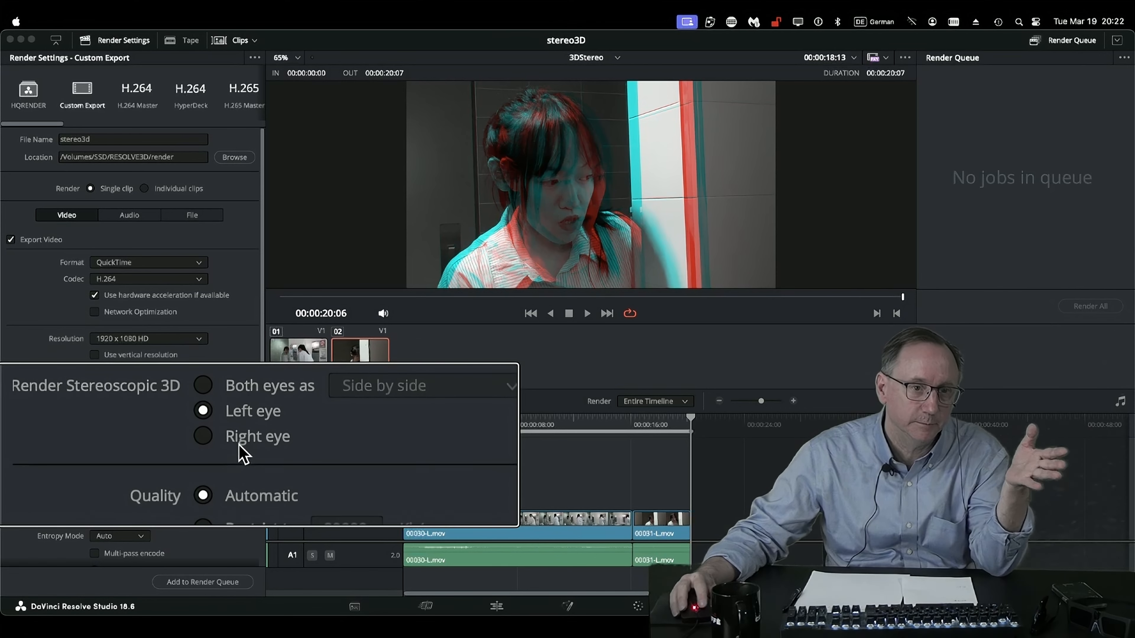
Set stereoscopic rendering to both eyes as Side by side, add the job to the render queue and render it.
{"action": "left_click", "coordinate": [238, 418]}
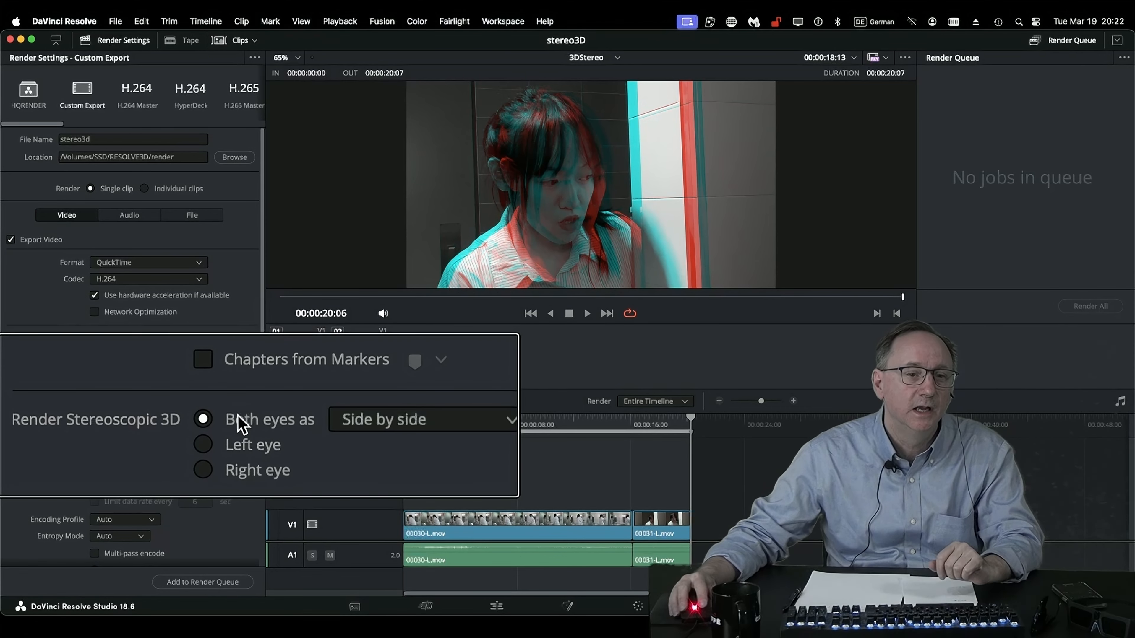
{"action": "left_click", "coordinate": [259, 417]}
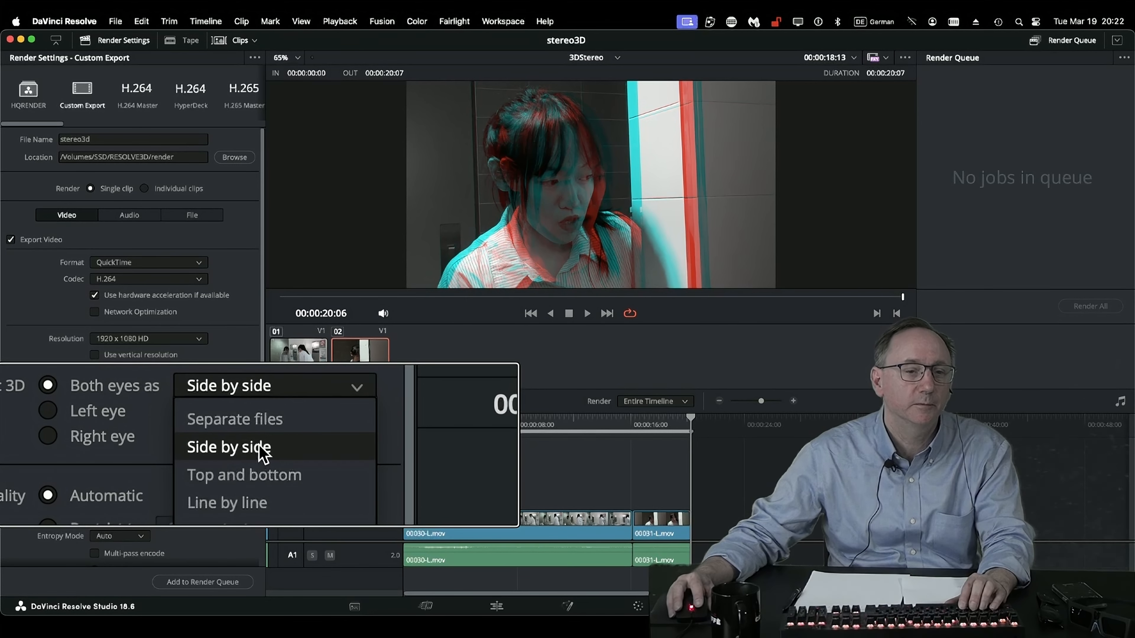
{"action": "left_click", "coordinate": [263, 449]}
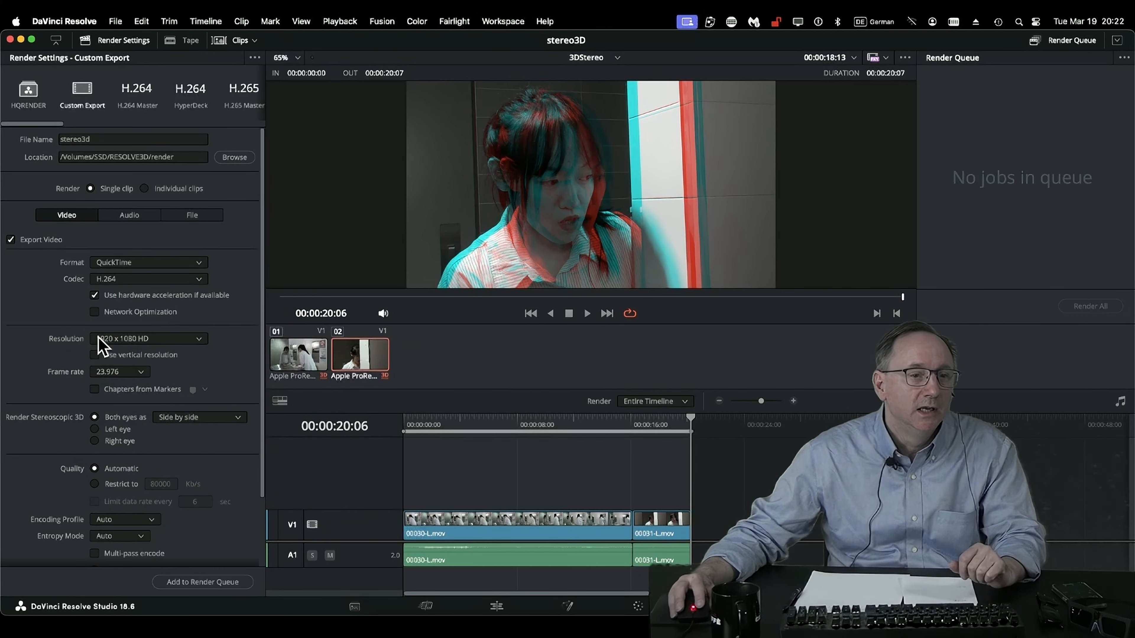
{"action": "left_click", "coordinate": [220, 582]}
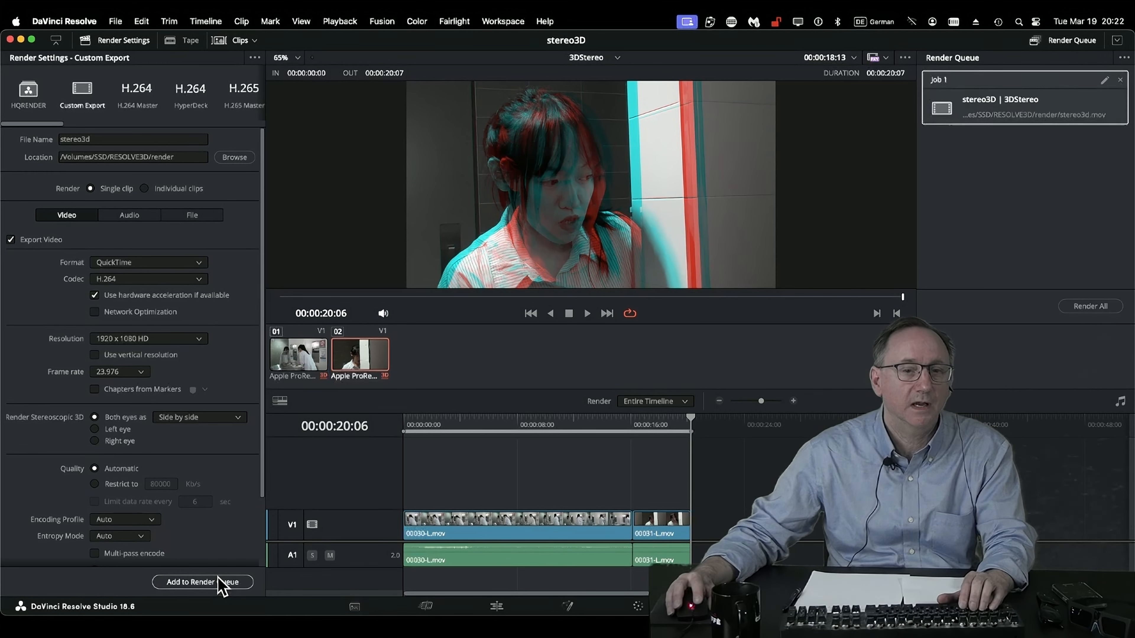
{"action": "left_click", "coordinate": [1090, 306]}
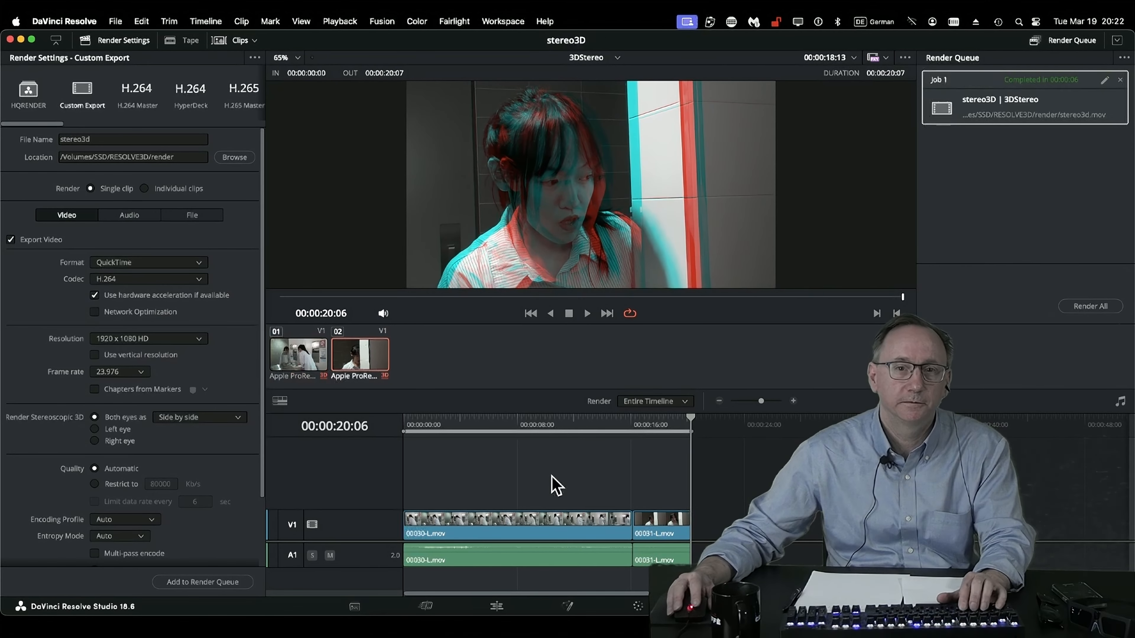
Switch to Finder, locate stereo3d.mov in the RESOLVE3D render folder on SSD and preview the rendered movie.
{"action": "left_click", "coordinate": [375, 631]}
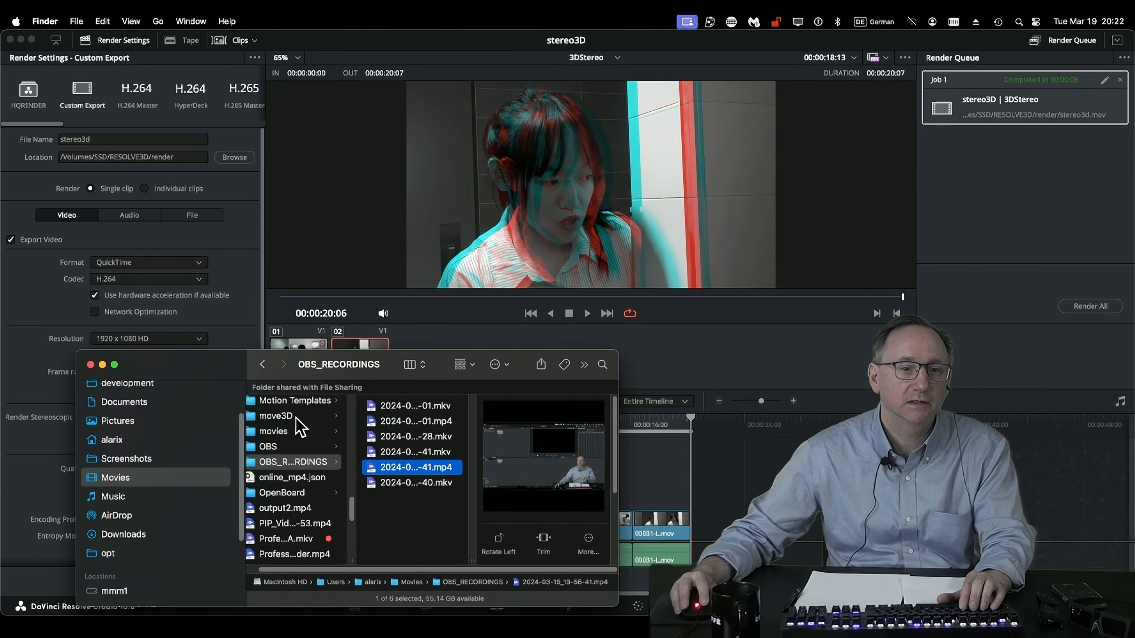
{"action": "left_click", "coordinate": [125, 422]}
{"action": "scroll", "coordinate": [138, 528], "scroll_direction": "down", "scroll_amount": 5}
{"action": "left_click", "coordinate": [133, 516]}
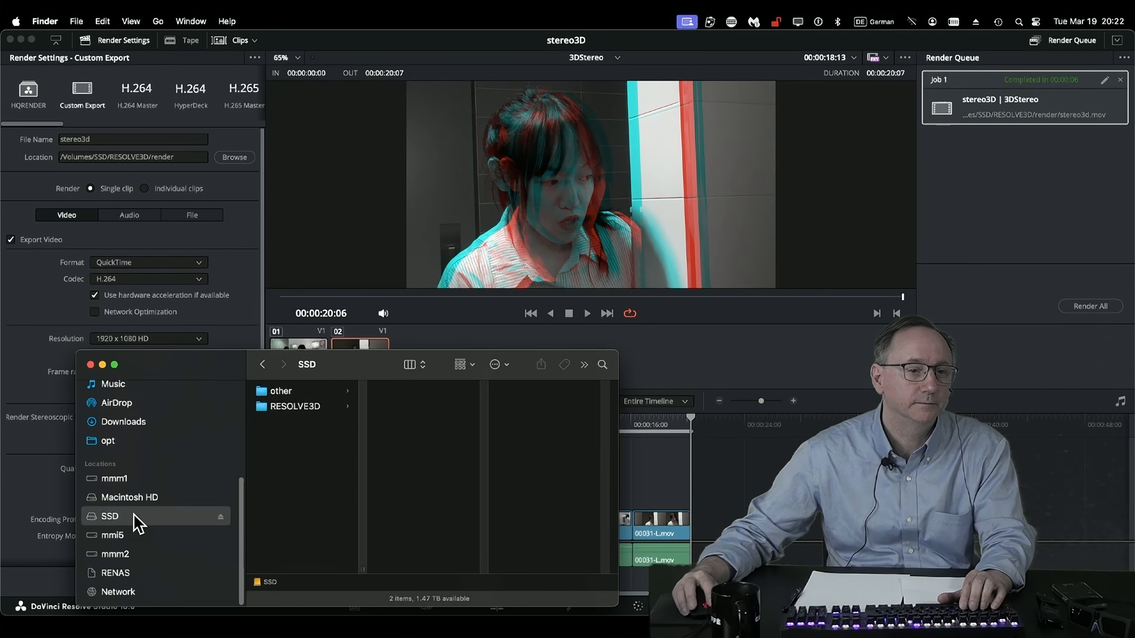
{"action": "left_click", "coordinate": [305, 407]}
{"action": "left_click", "coordinate": [431, 408]}
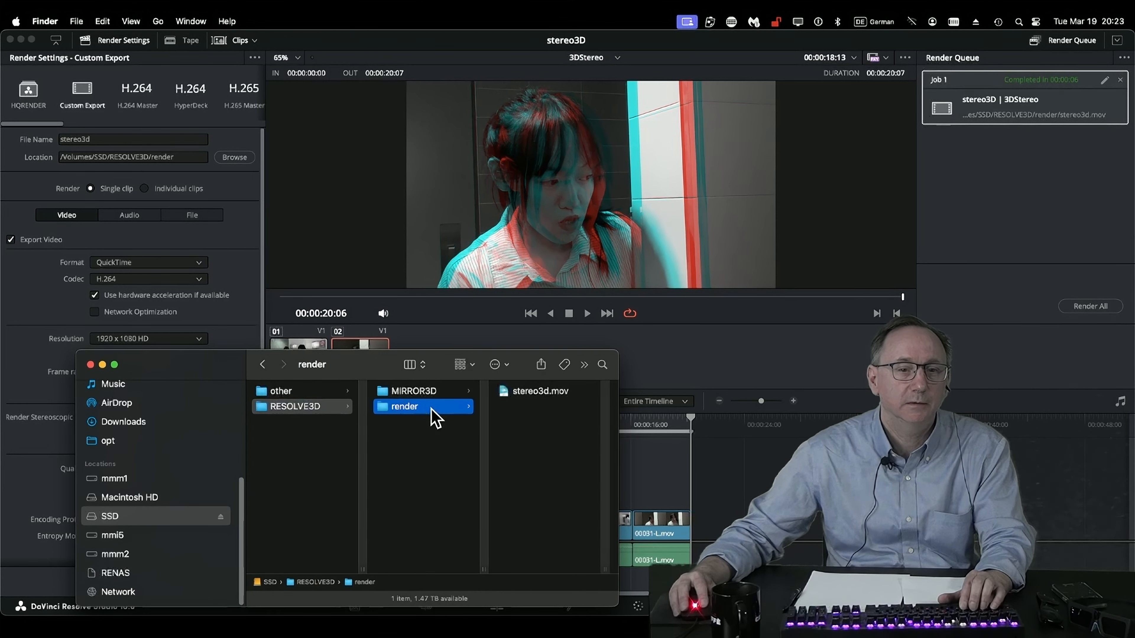
{"action": "left_click", "coordinate": [531, 392]}
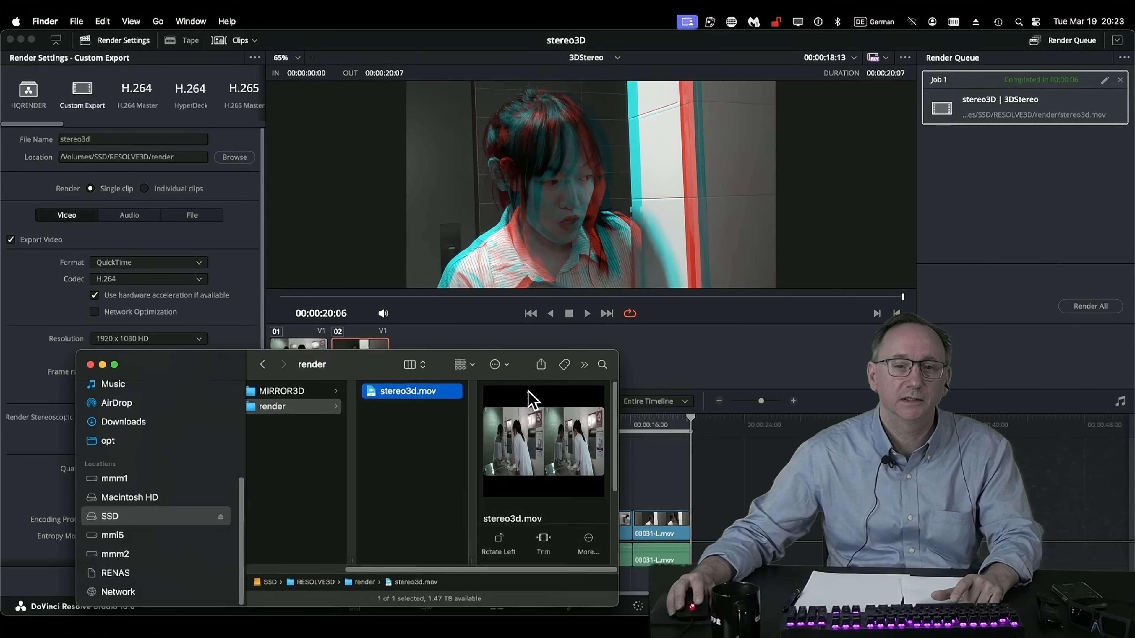
{"action": "key", "text": "space"}
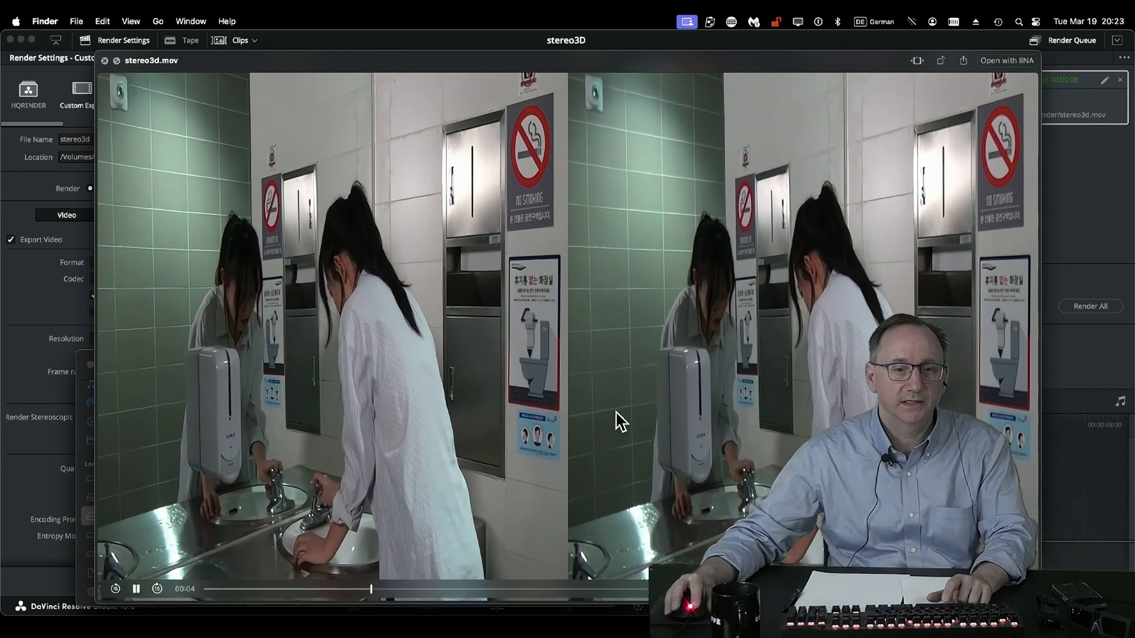
{"action": "left_click_drag", "start_coordinate": [500, 590], "coordinate": [858, 590]}
{"action": "key", "text": "space"}
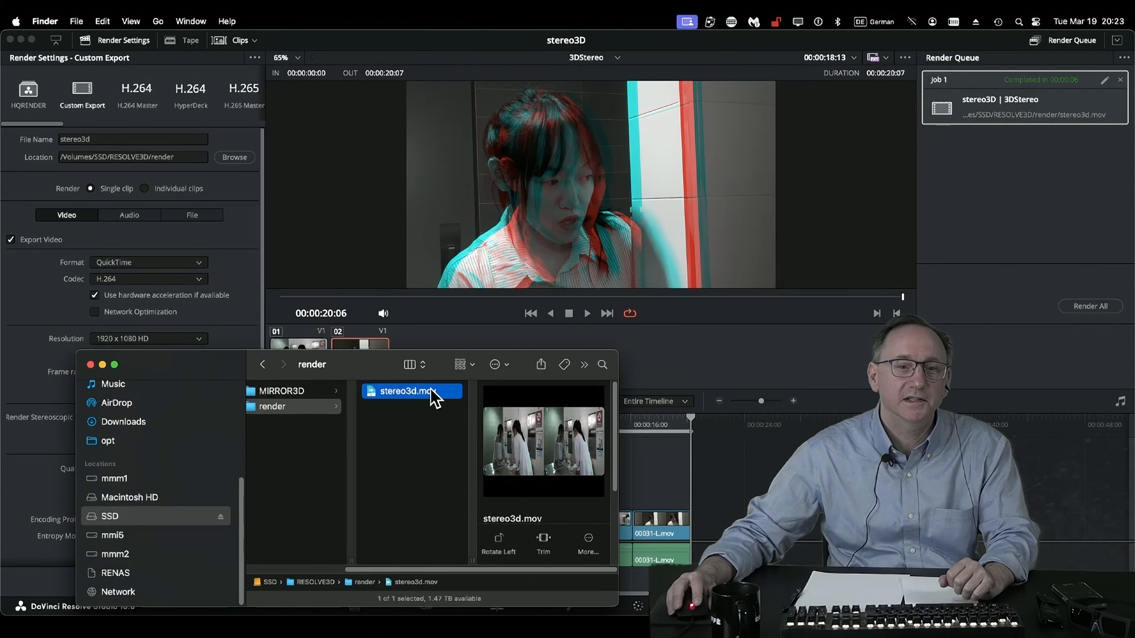